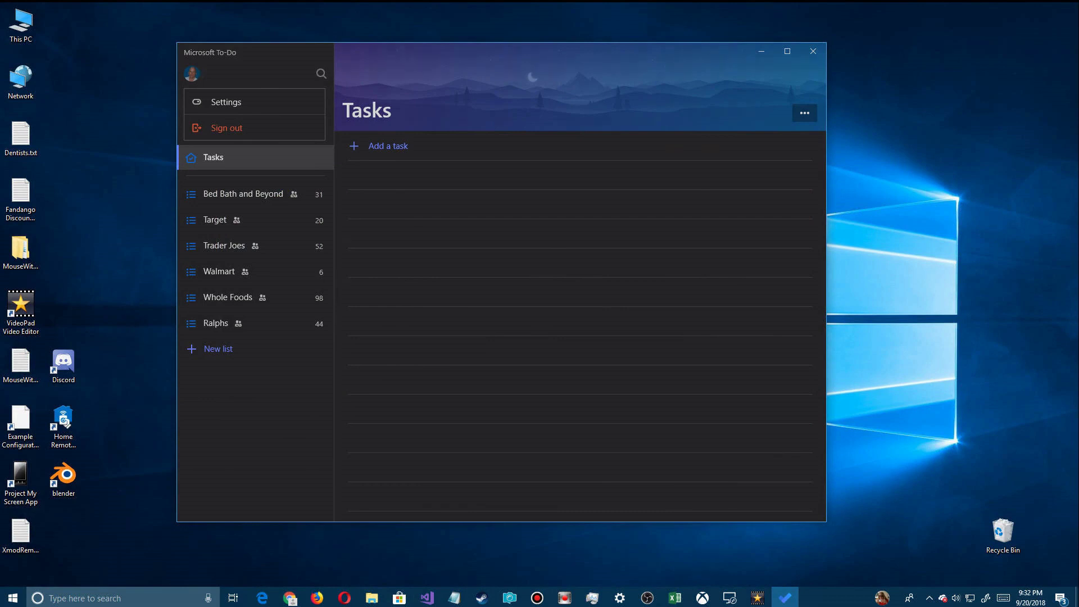
Open the app's Settings page from the account menu
{"action": "left_click", "coordinate": [226, 102]}
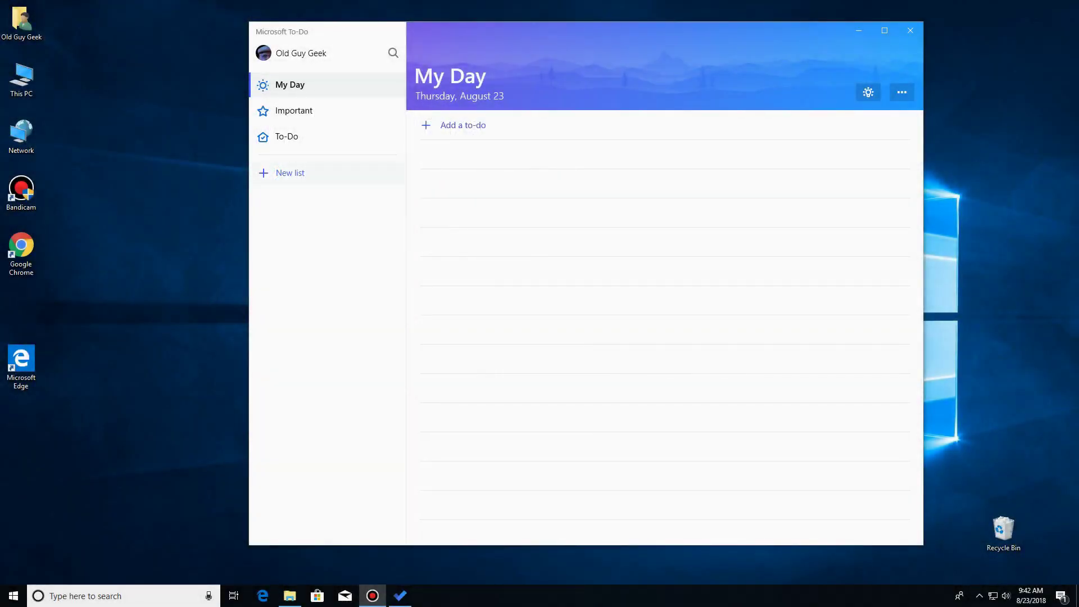
Create a new list named 'Whole Foods', correcting the name to add the missing 's'
{"action": "left_click", "coordinate": [290, 172]}
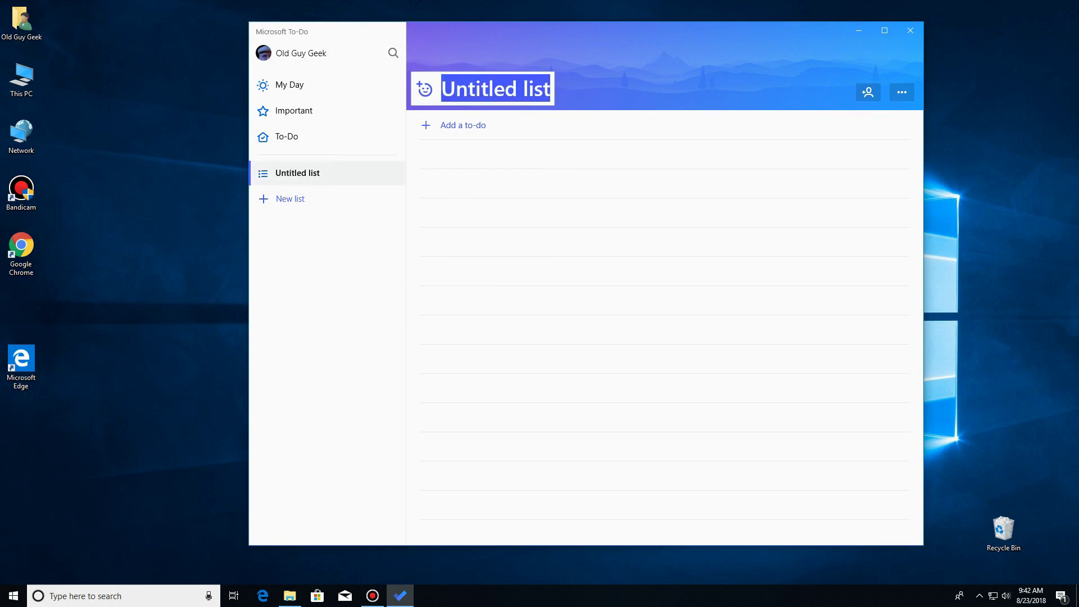
{"action": "type", "text": "Wh"}
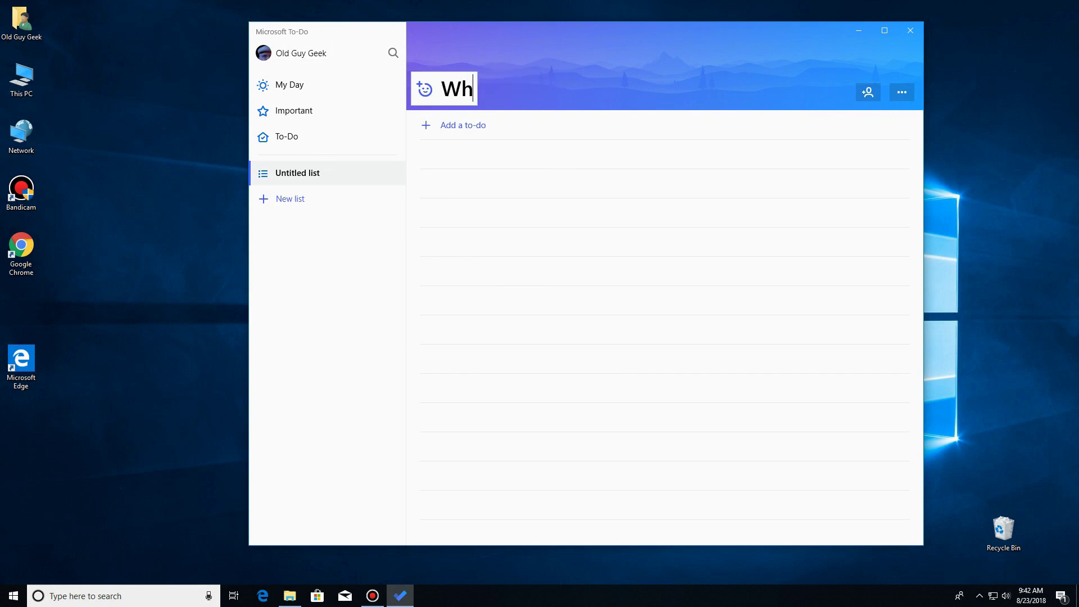
{"action": "type", "text": "ole Food"}
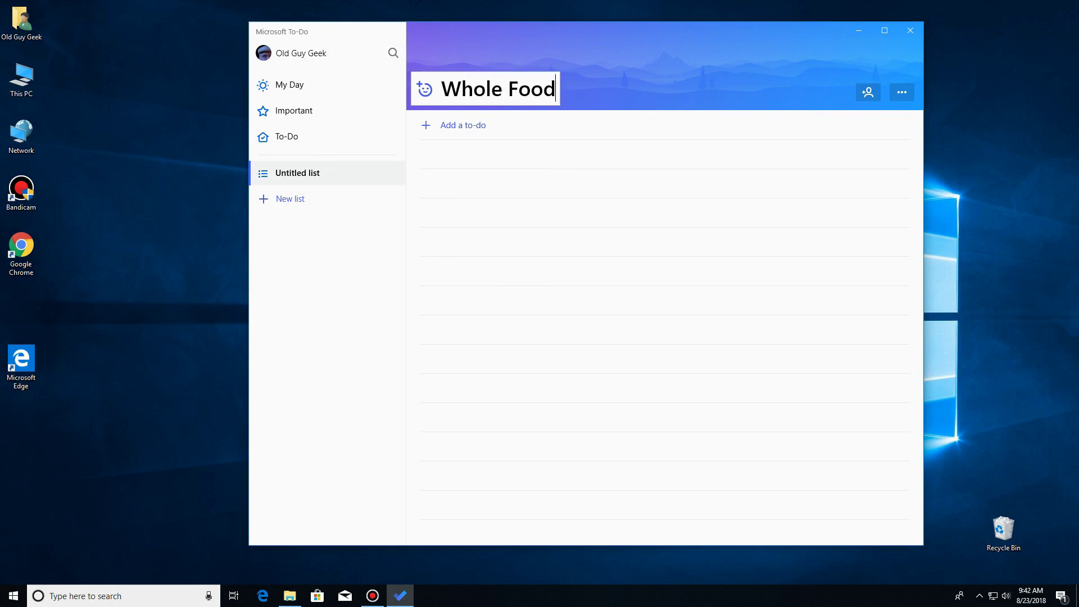
{"action": "key", "text": "Tab"}
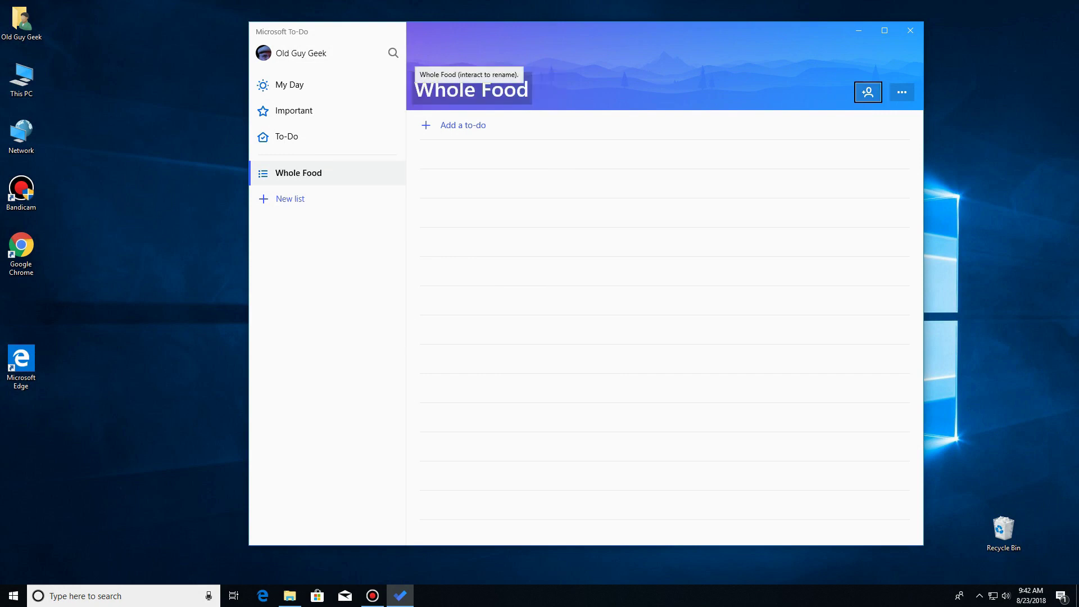
{"action": "left_click", "coordinate": [469, 90]}
{"action": "left_click", "coordinate": [555, 89]}
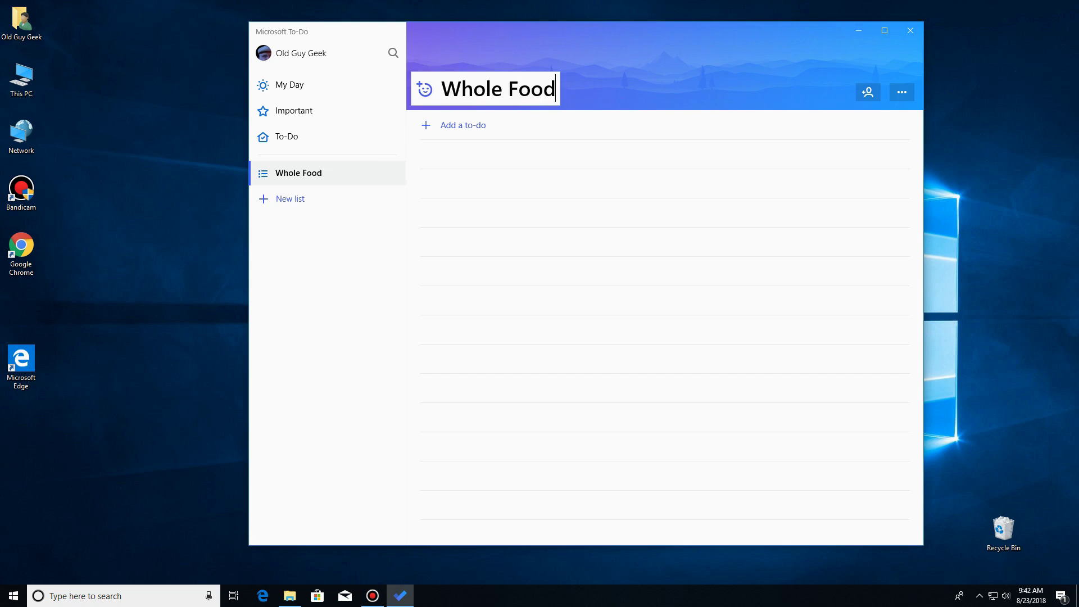
{"action": "type", "text": "s"}
{"action": "key", "text": "Return"}
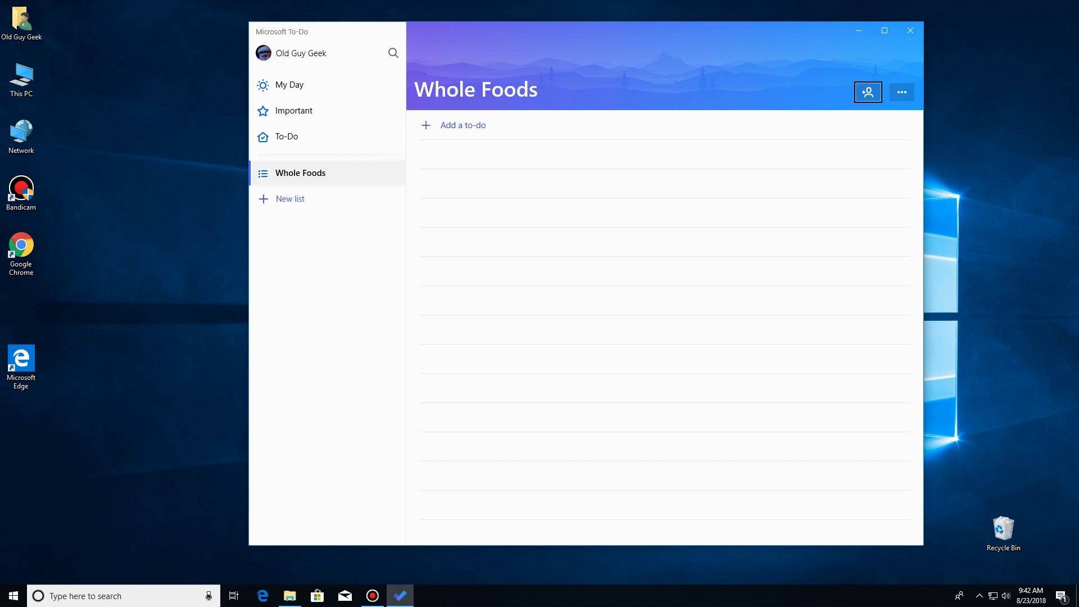
Look over the Whole Foods list's sorting and theme options without changing anything
{"action": "left_click", "coordinate": [902, 92]}
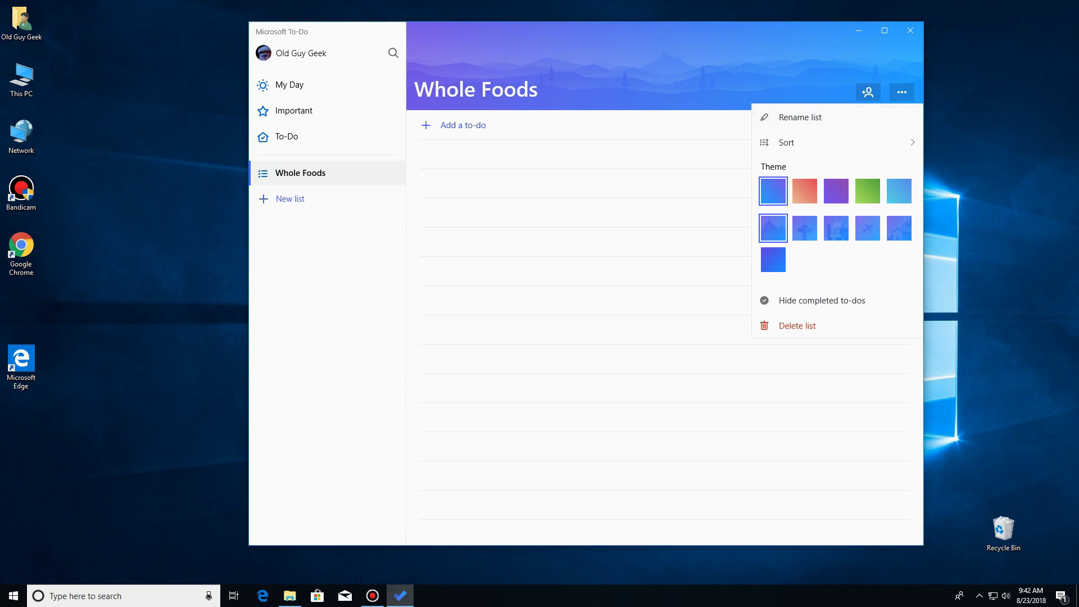
{"action": "key", "text": "Escape"}
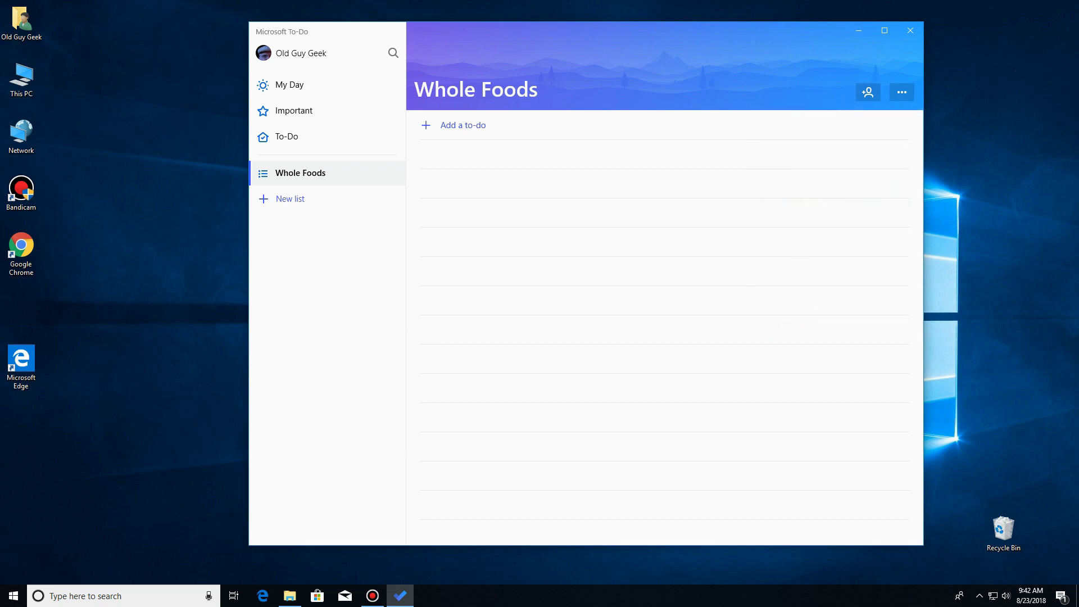
{"action": "left_click", "coordinate": [902, 92]}
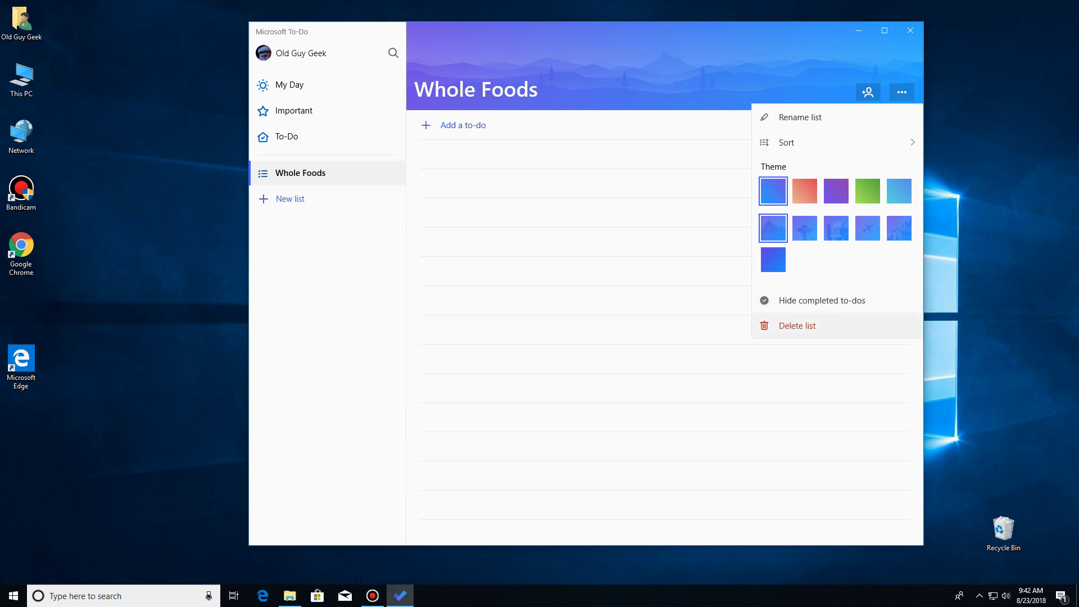
{"action": "key", "text": "Escape"}
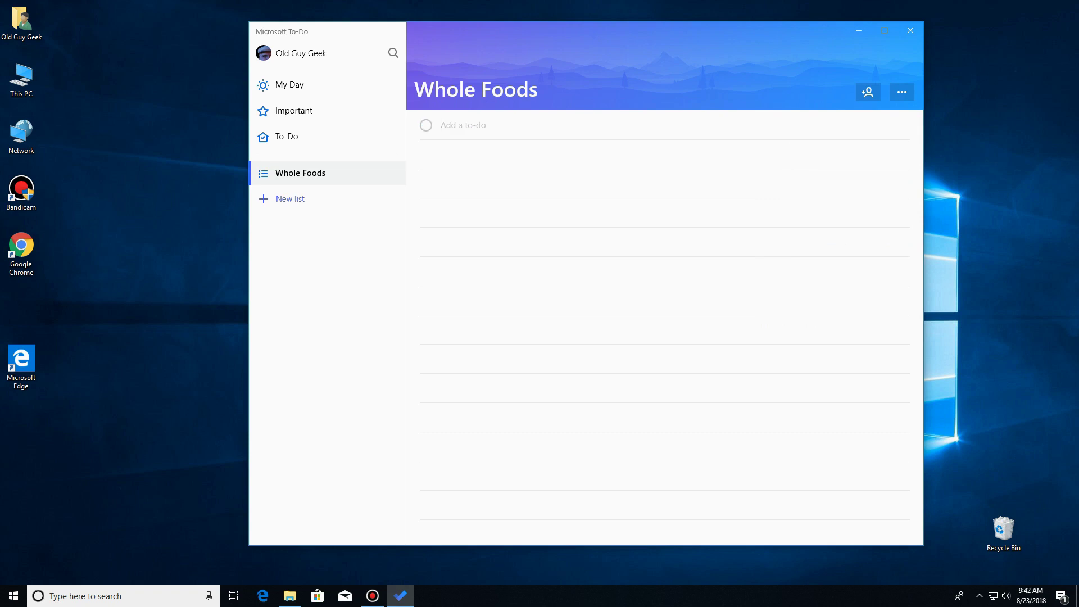
Add 'Chips, Siete', 'Butter, Pasture-Raised' and 'Chicken, Phase 4' as to-dos in Whole Foods
{"action": "type", "text": "Chi"}
{"action": "type", "text": "ps, "}
{"action": "type", "text": "Sie"}
{"action": "key", "text": "BackSpace"}
{"action": "type", "text": "iete"}
{"action": "key", "text": "Return"}
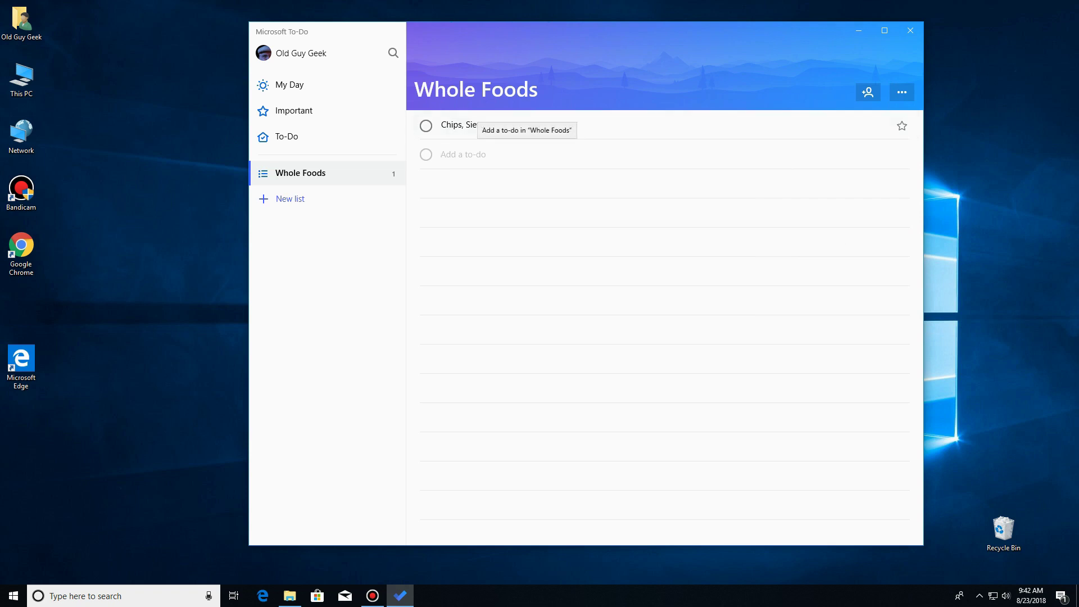
{"action": "type", "text": "Butter, "}
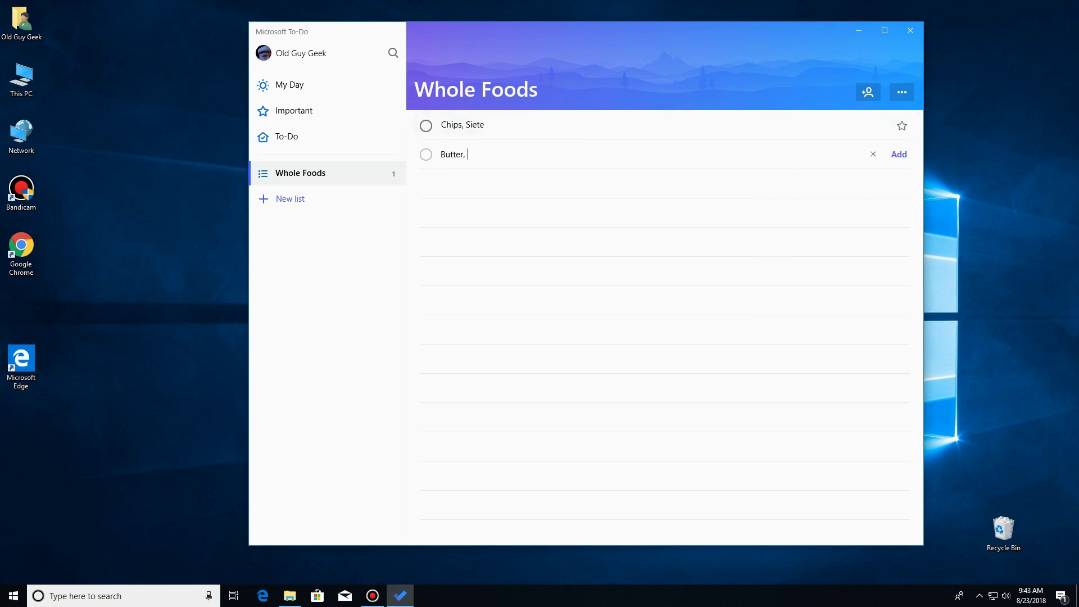
{"action": "type", "text": "Pasture-Raised"}
{"action": "key", "text": "Return"}
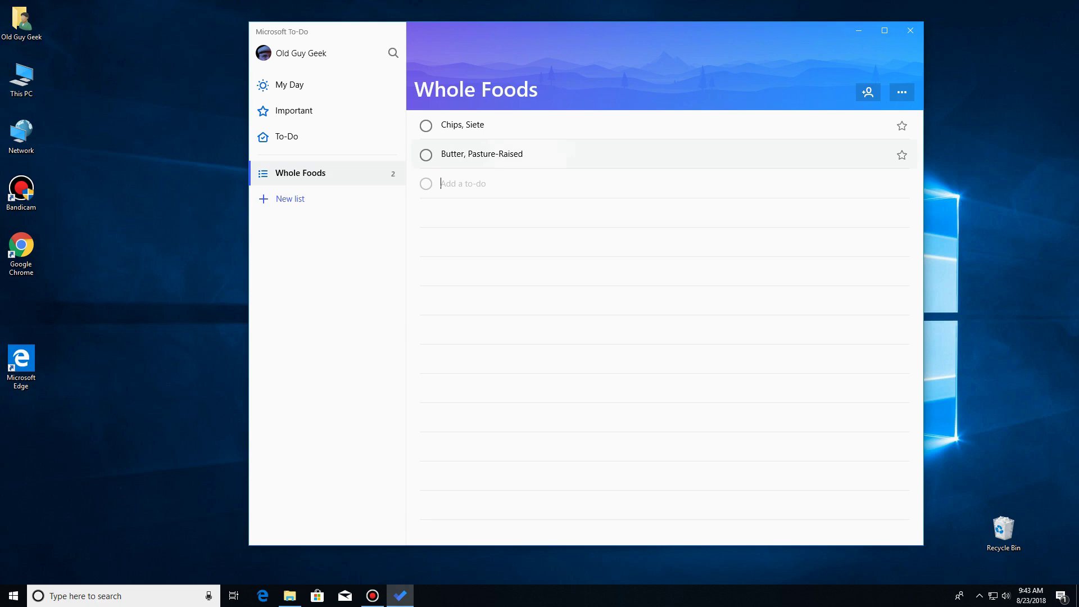
{"action": "type", "text": "Chicken, Phase 4"}
{"action": "key", "text": "Return"}
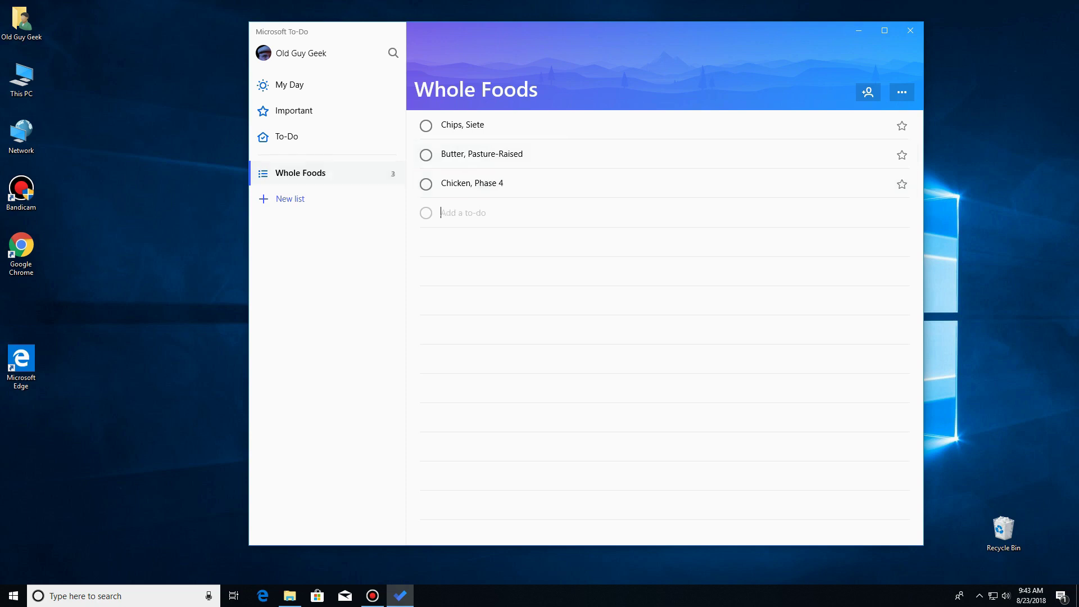
Create a Bed Bath and Beyond list with a 'Deo' item, then add another new list
{"action": "left_click", "coordinate": [290, 199]}
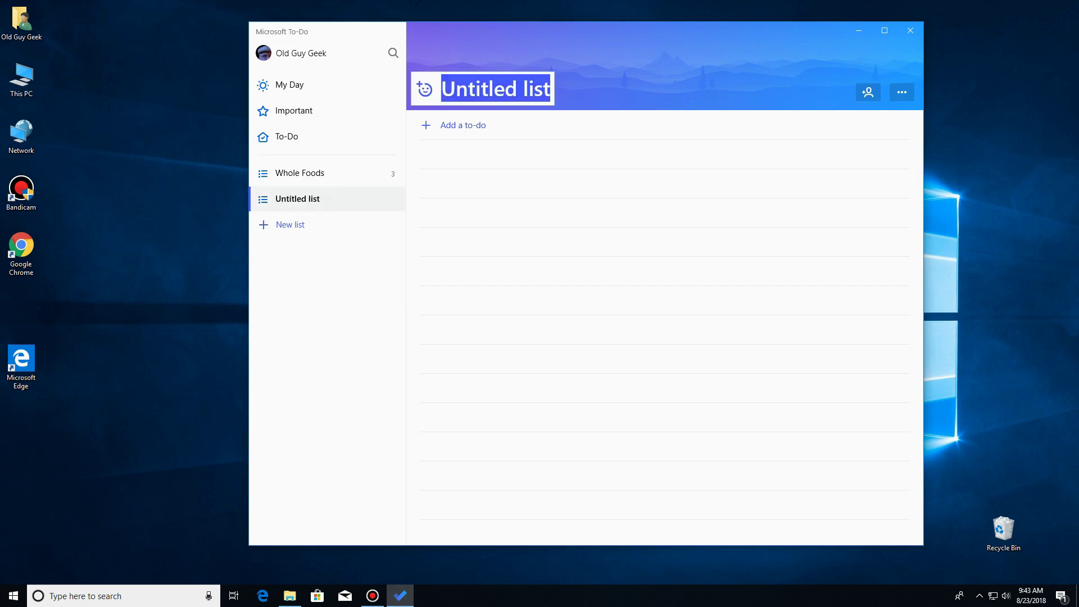
{"action": "type", "text": "Be"}
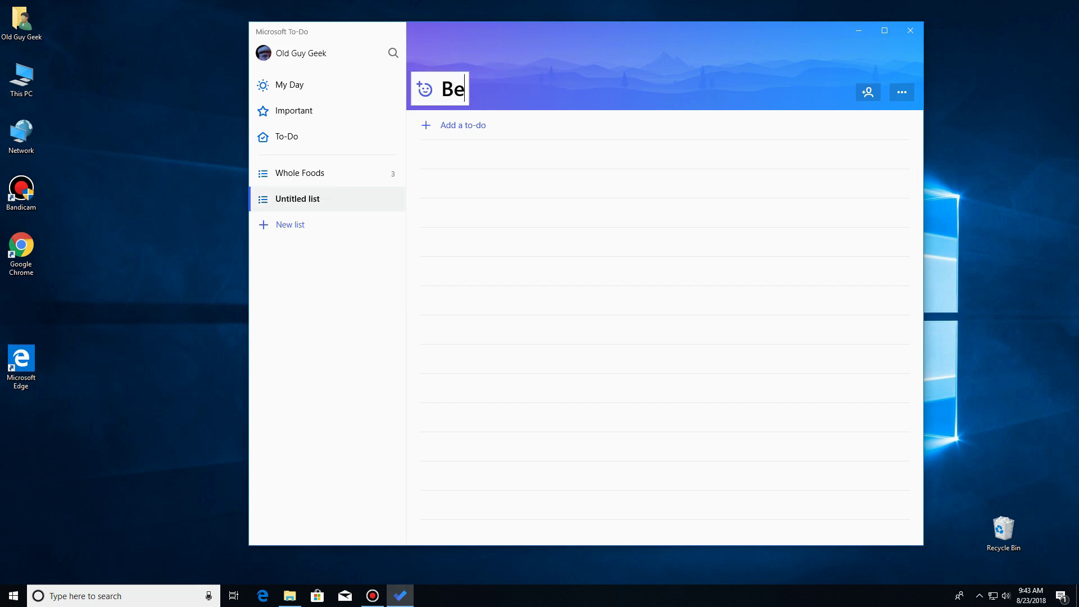
{"action": "type", "text": "d Bath"}
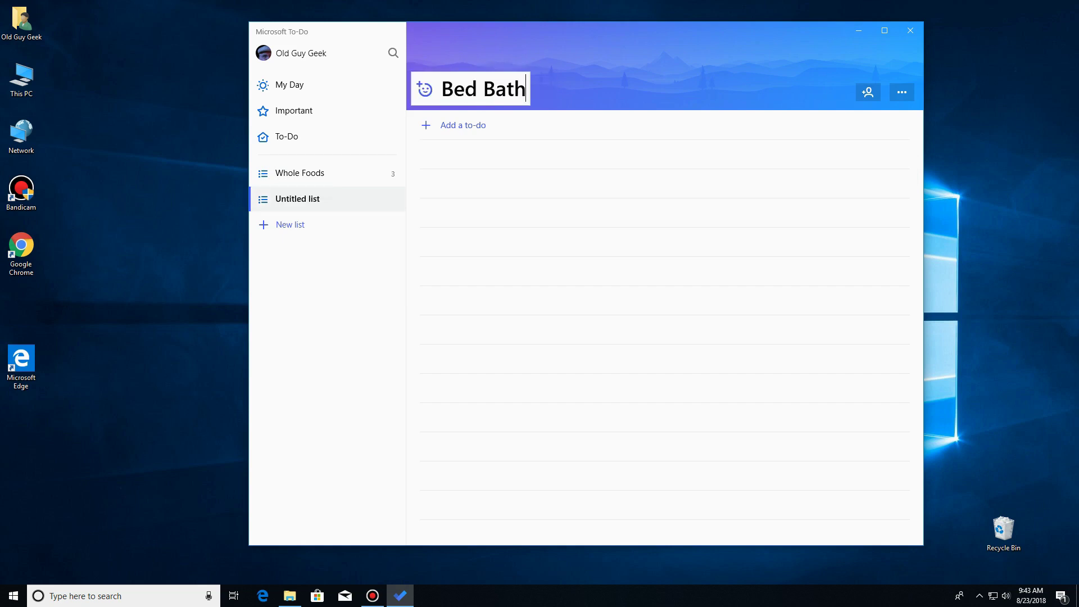
{"action": "type", "text": " and Beyond"}
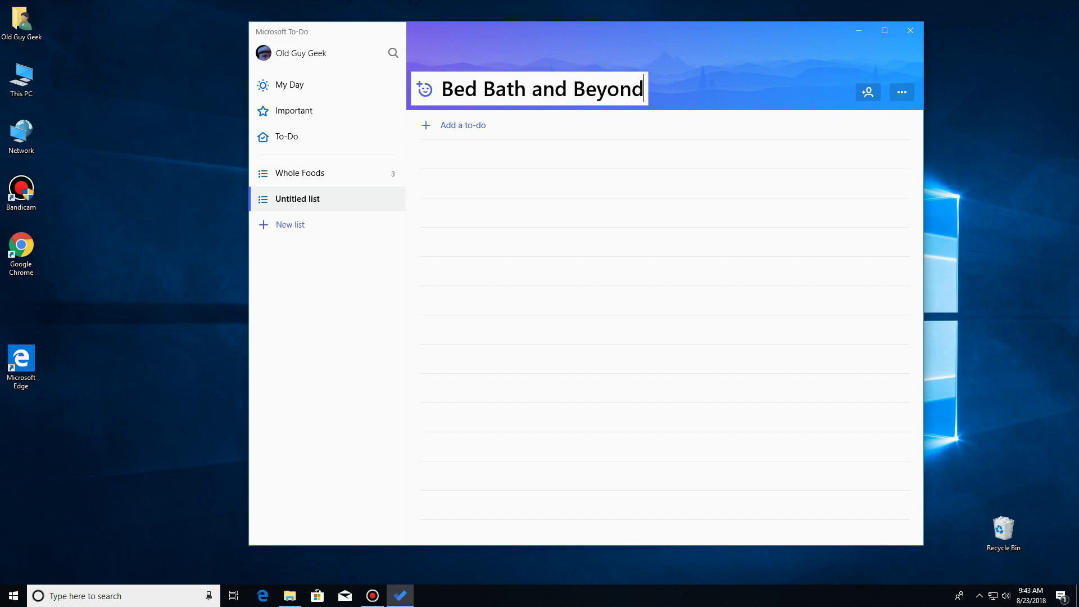
{"action": "key", "text": "Return"}
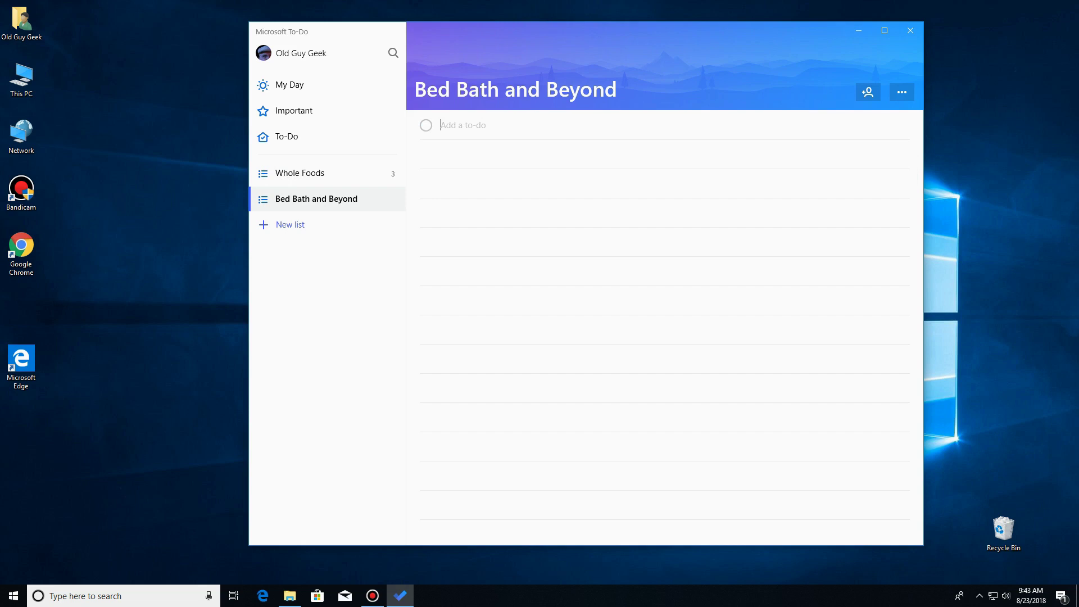
{"action": "type", "text": "Deo"}
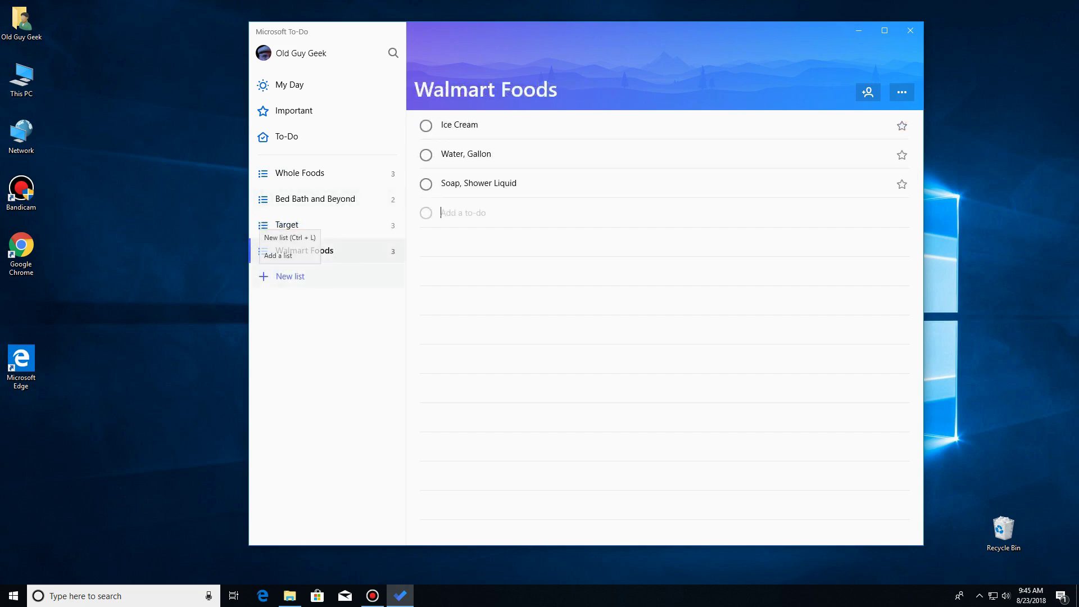
{"action": "left_click", "coordinate": [290, 276]}
{"action": "key", "text": "Return"}
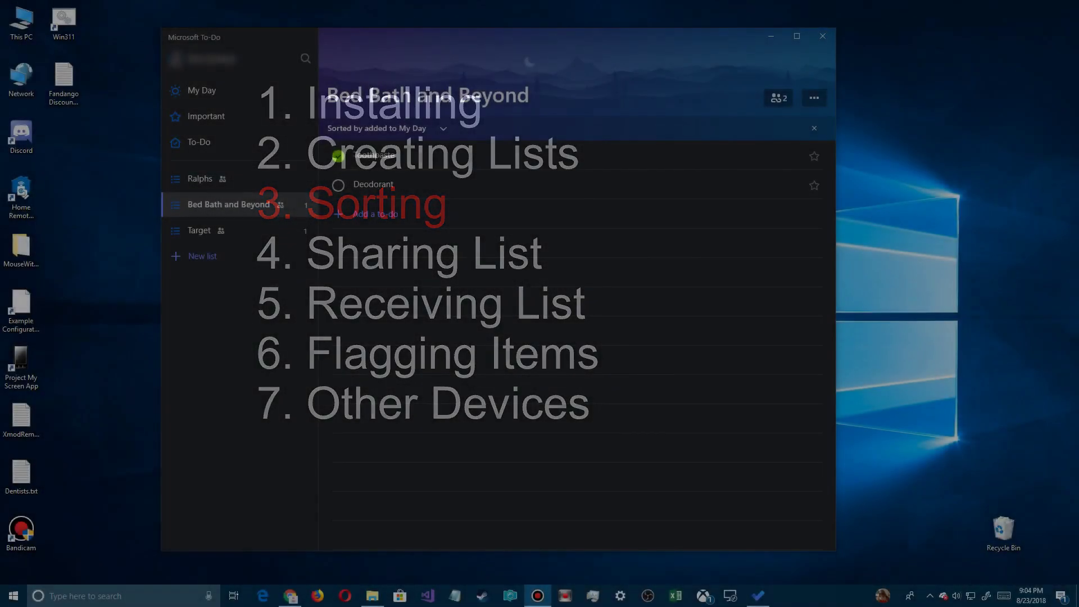
Mark Toothpaste as not done, then open Bed Bath and Beyond and toggle its sort direction
{"action": "left_click", "coordinate": [338, 155]}
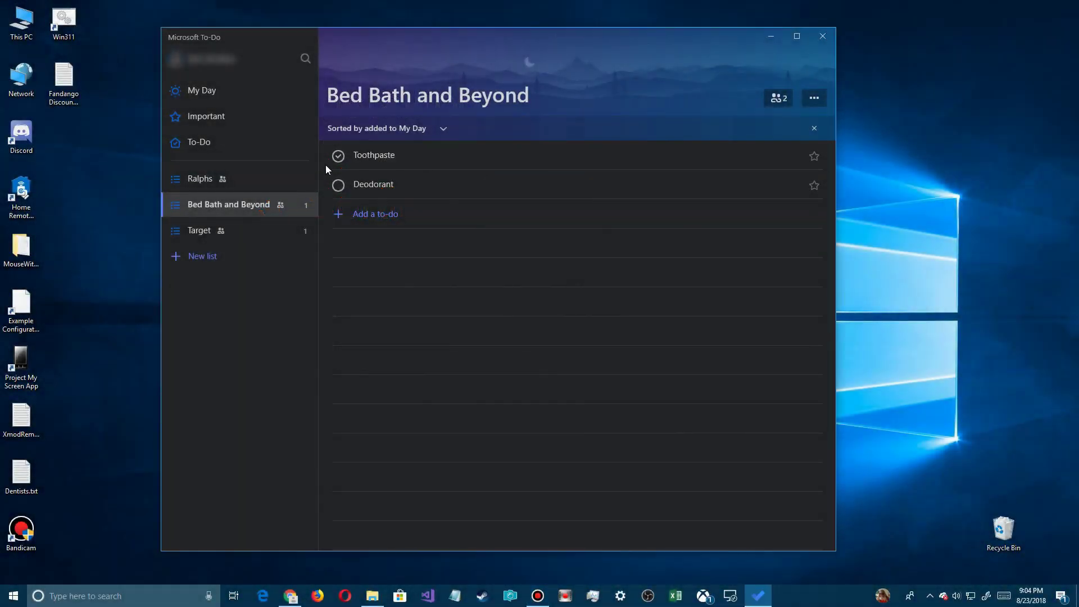
{"action": "left_click", "coordinate": [203, 179]}
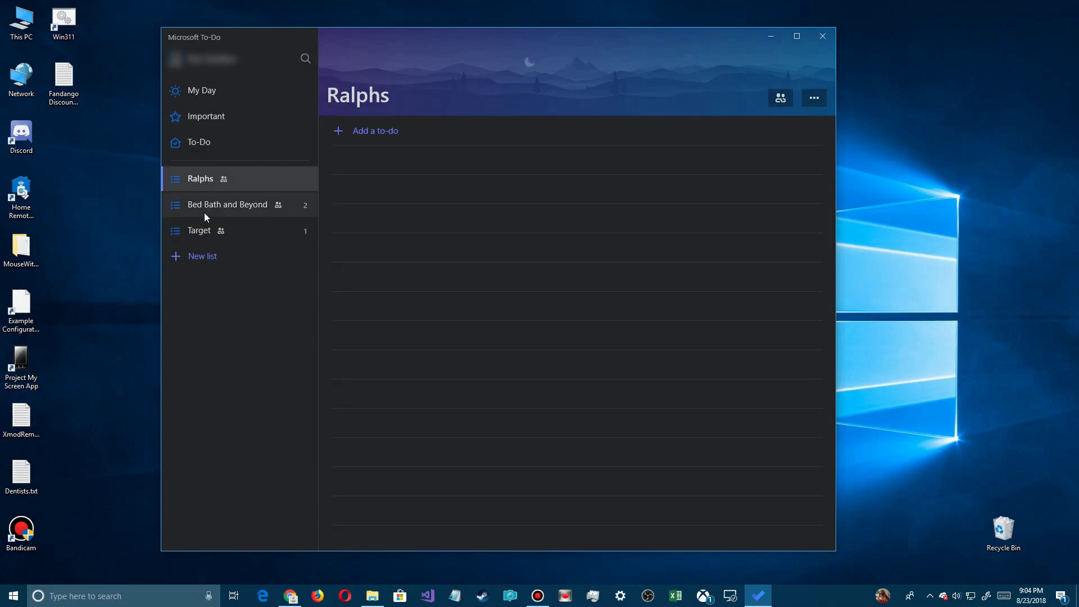
{"action": "left_click", "coordinate": [236, 209]}
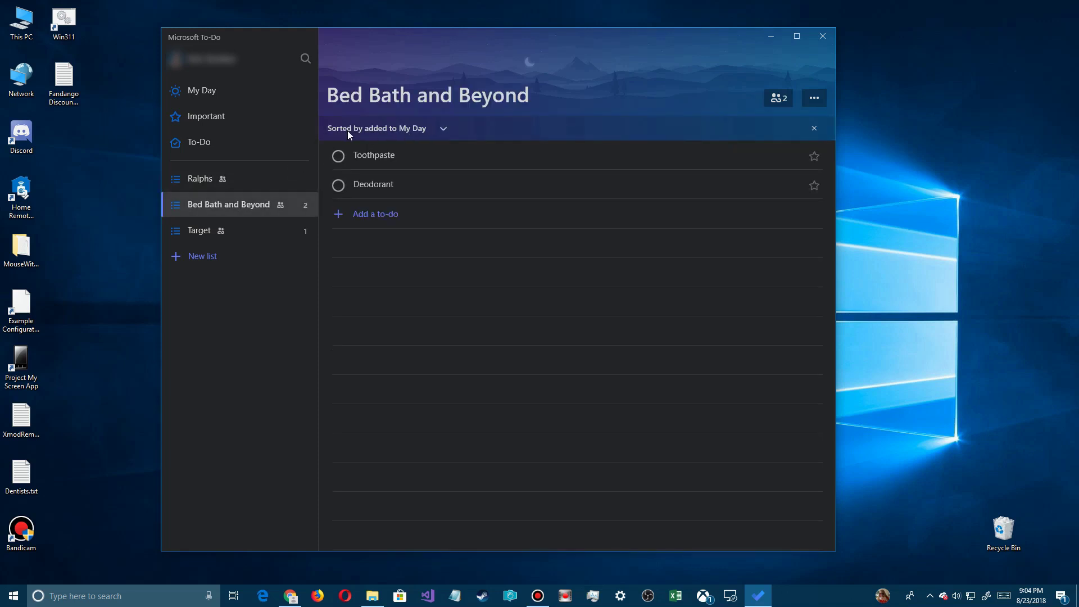
{"action": "left_click", "coordinate": [443, 131]}
{"action": "left_click", "coordinate": [443, 130]}
Sort the Bed Bath and Beyond list alphabetically, keeping A to Z order
{"action": "left_click", "coordinate": [811, 101]}
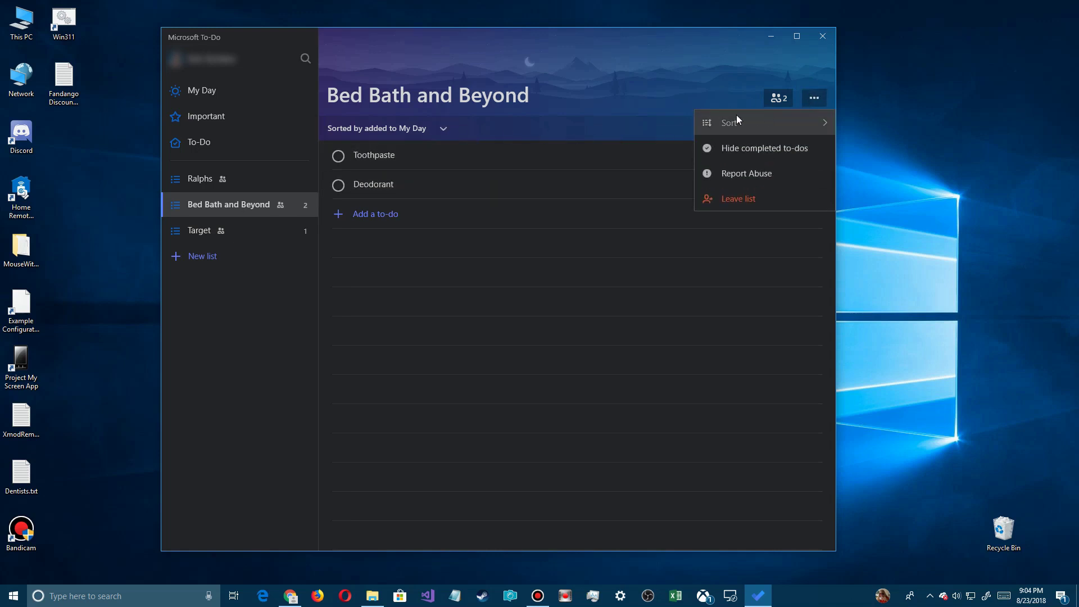
{"action": "mouse_move", "coordinate": [732, 115]}
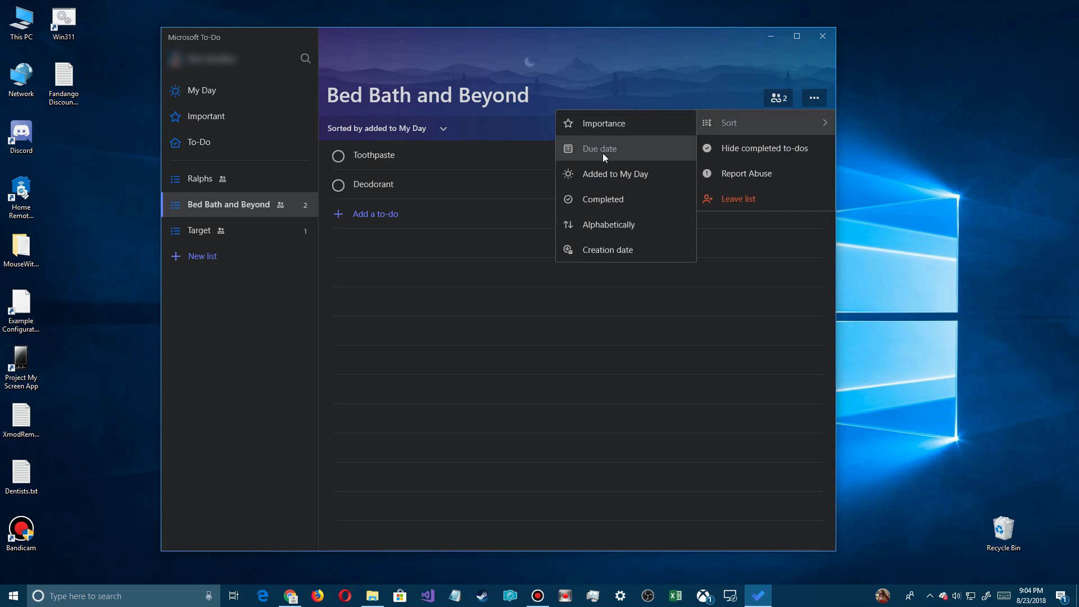
{"action": "left_click", "coordinate": [598, 224]}
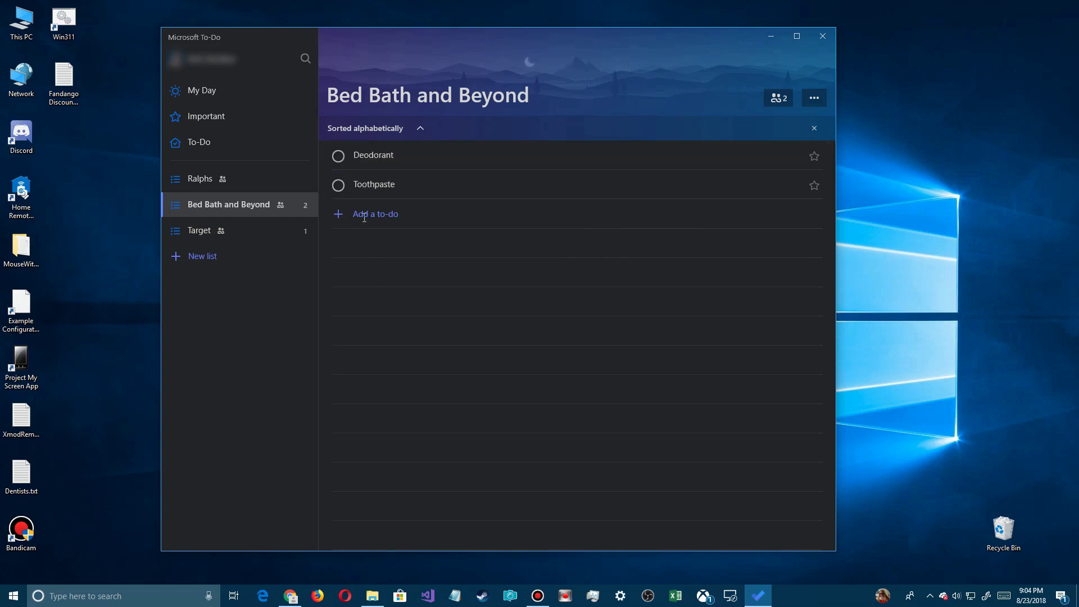
{"action": "left_click", "coordinate": [420, 129]}
{"action": "left_click", "coordinate": [418, 128]}
Change the list's sort back to creation date
{"action": "left_click", "coordinate": [809, 102]}
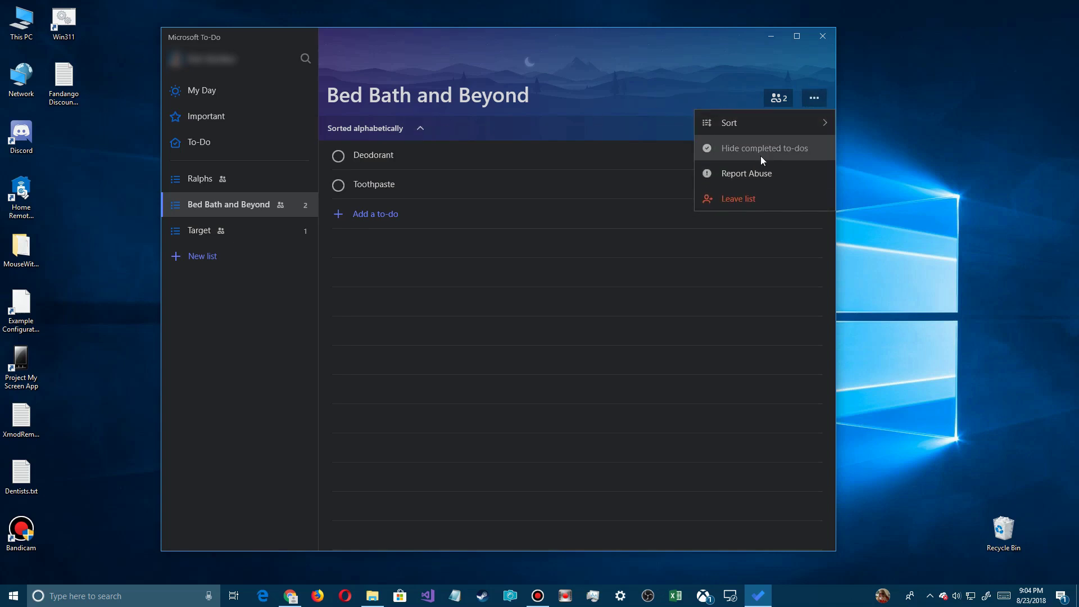
{"action": "left_click", "coordinate": [733, 127]}
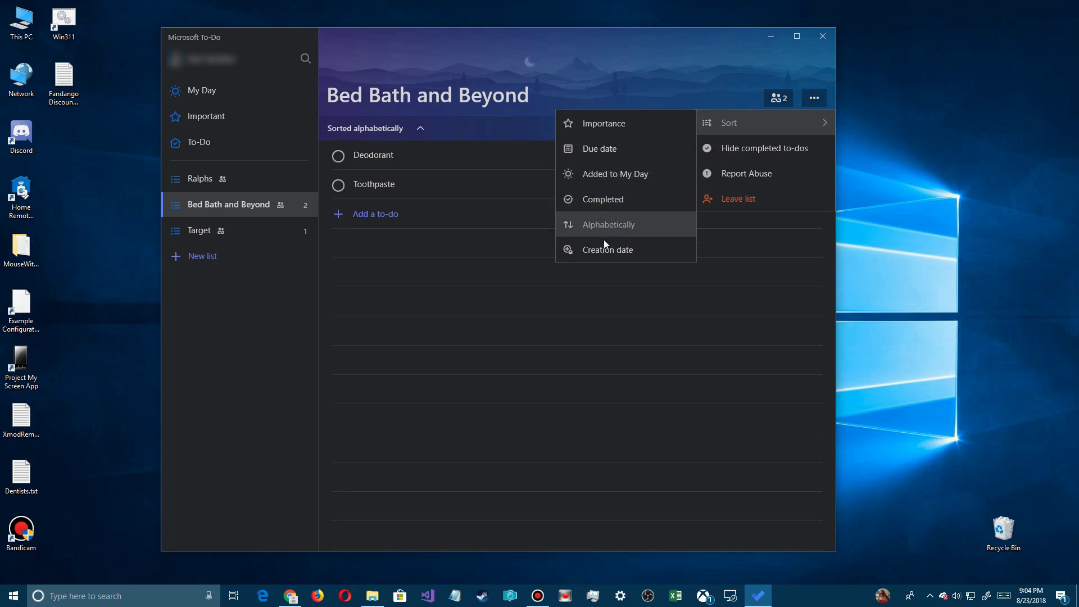
{"action": "left_click", "coordinate": [595, 250]}
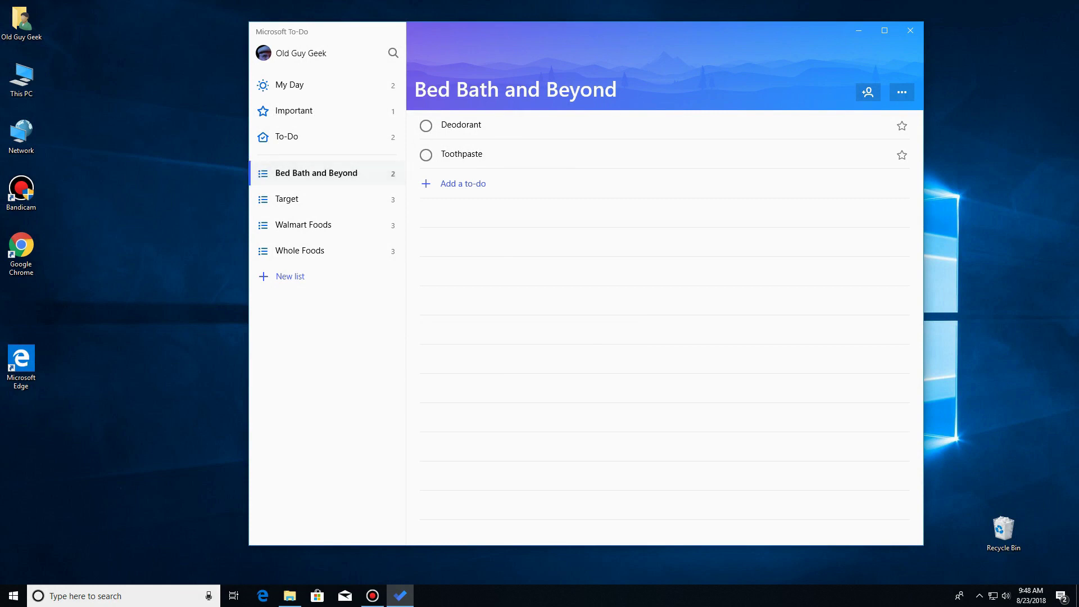
Use Share list on Bed Bath and Beyond to create an invitation link and copy it
{"action": "right_click", "coordinate": [316, 172]}
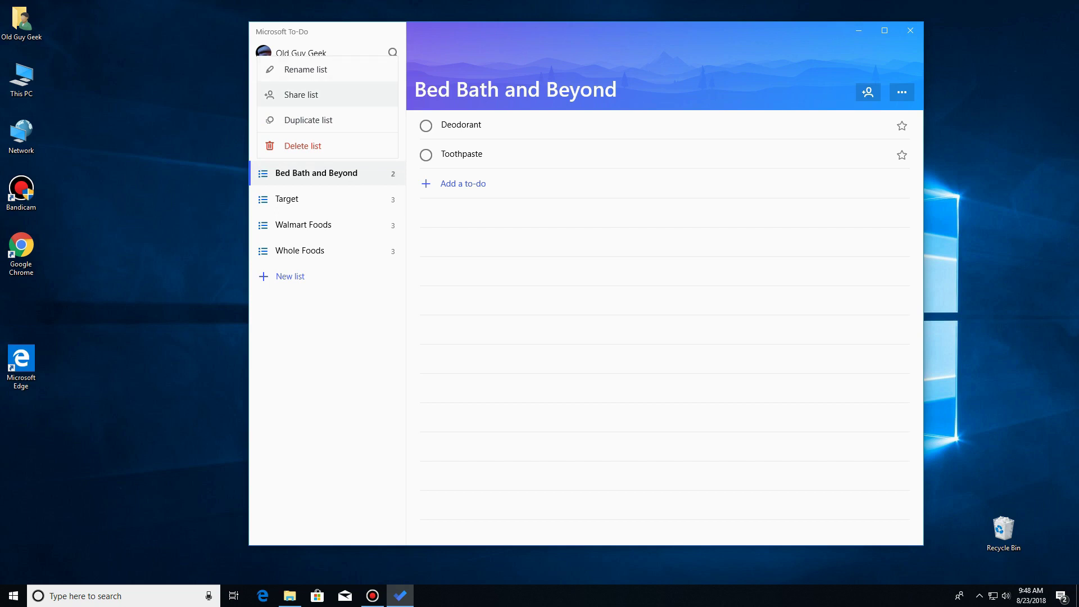
{"action": "left_click", "coordinate": [301, 94]}
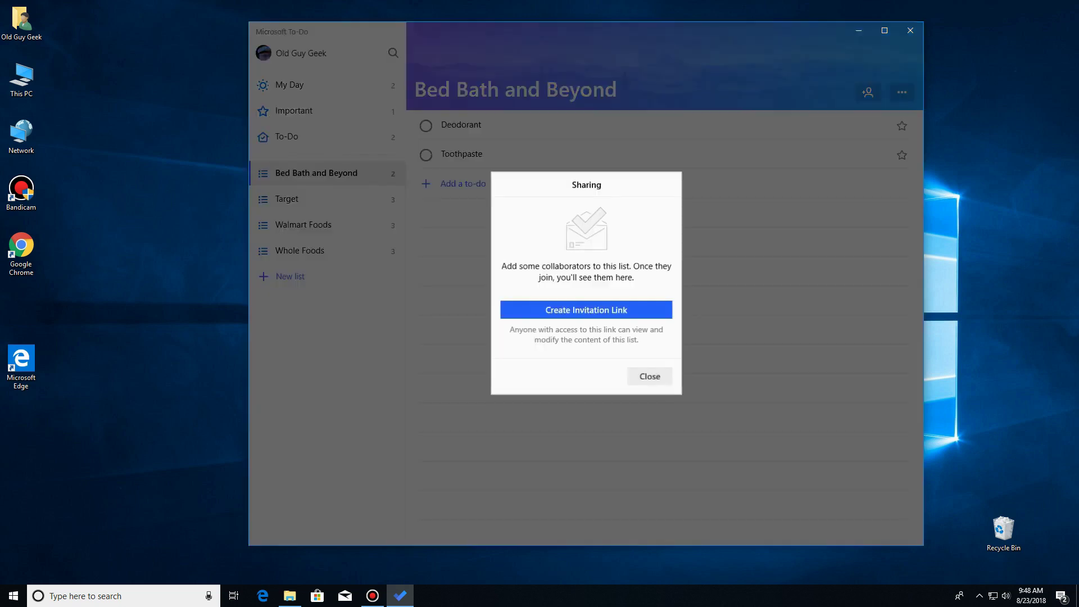
{"action": "left_click", "coordinate": [586, 309]}
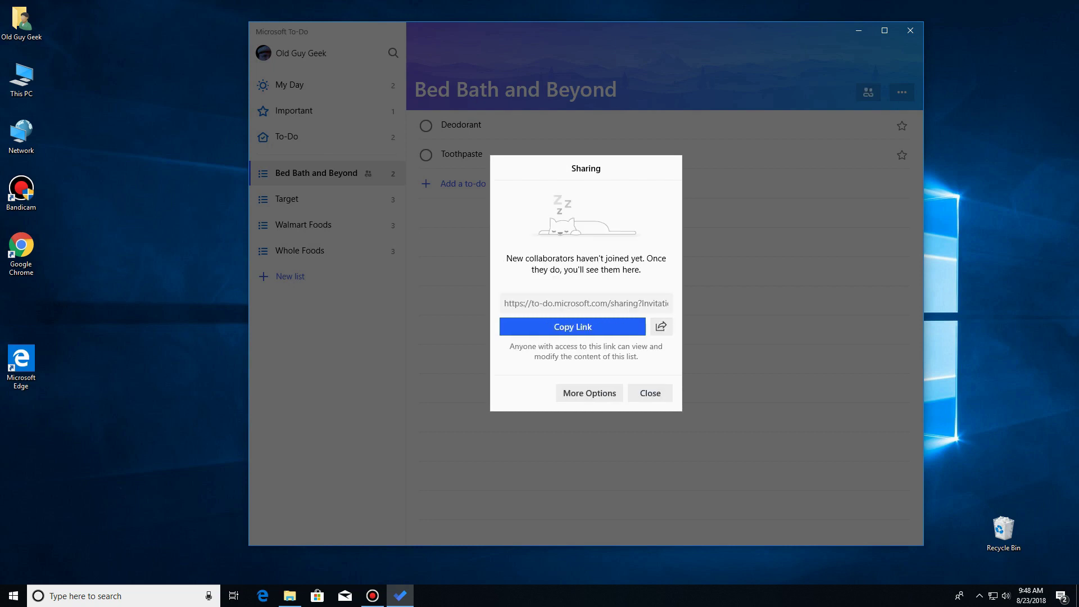
{"action": "key", "text": "Return"}
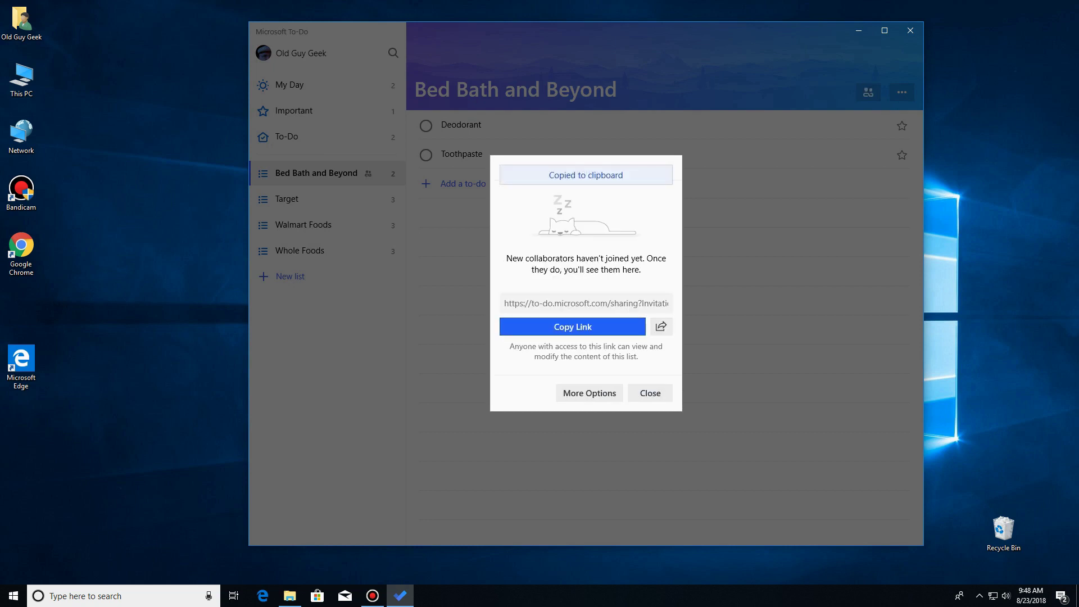
{"action": "key", "text": "Tab"}
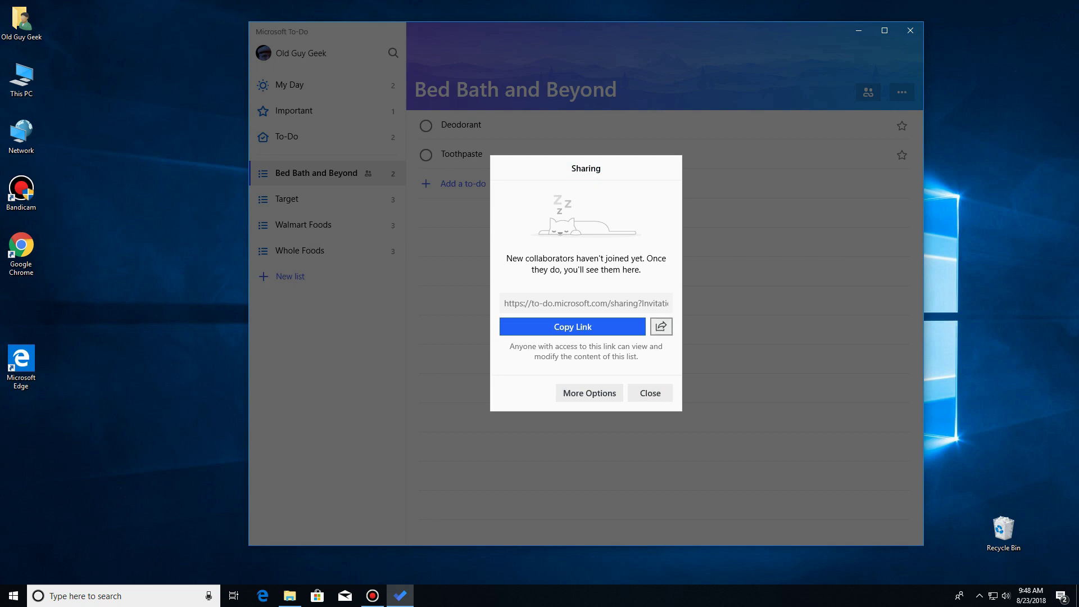
{"action": "key", "text": "Tab"}
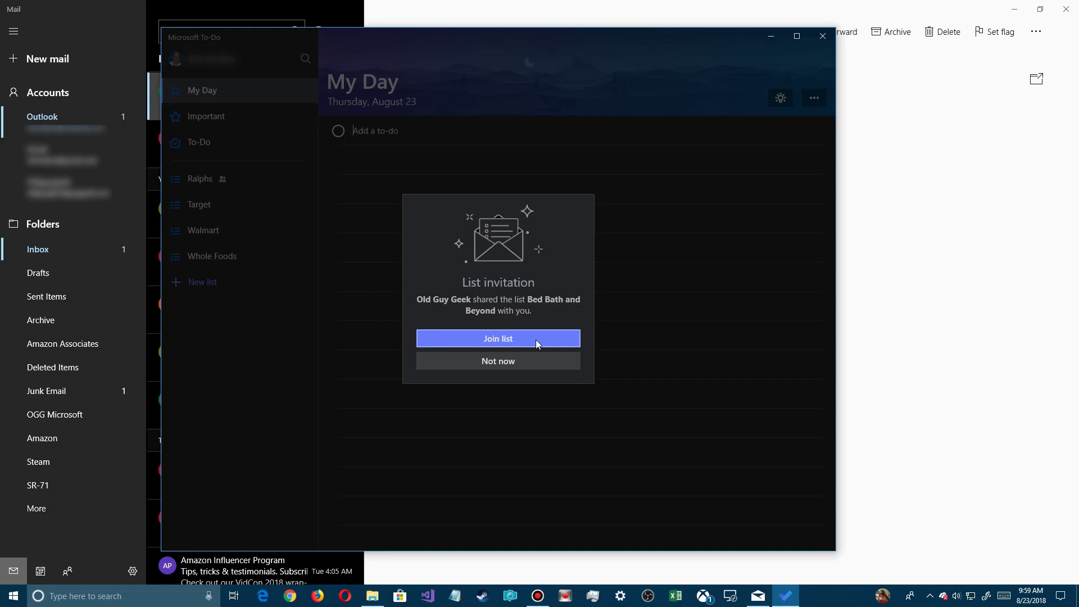
Join the shared Bed Bath and Beyond list from the invitation dialog
{"action": "left_click", "coordinate": [512, 339]}
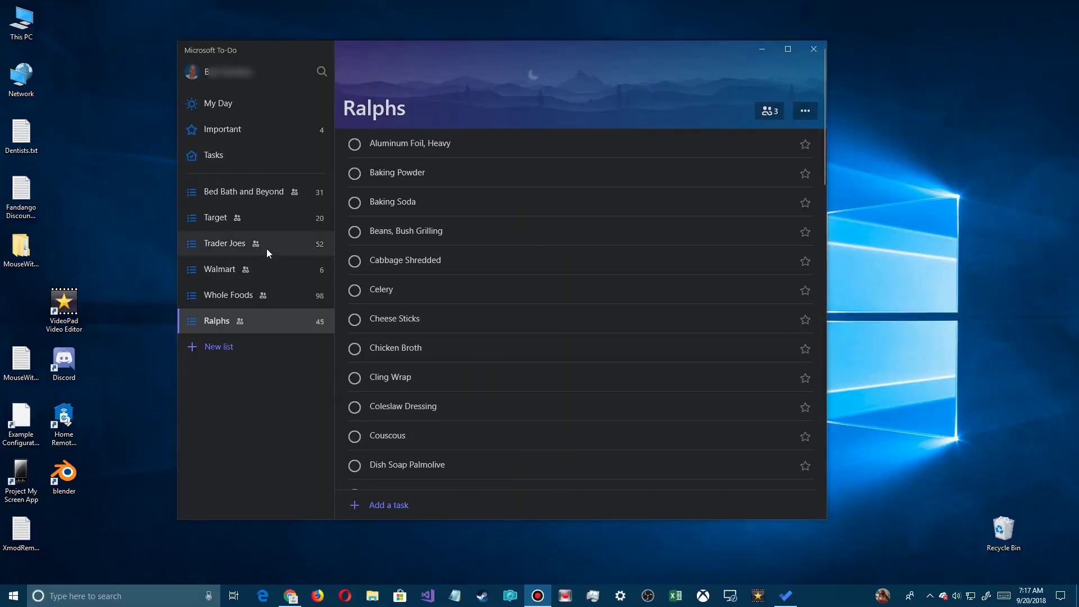
Open Bed Bath and Beyond, then the Target shopping list
{"action": "left_click", "coordinate": [255, 190]}
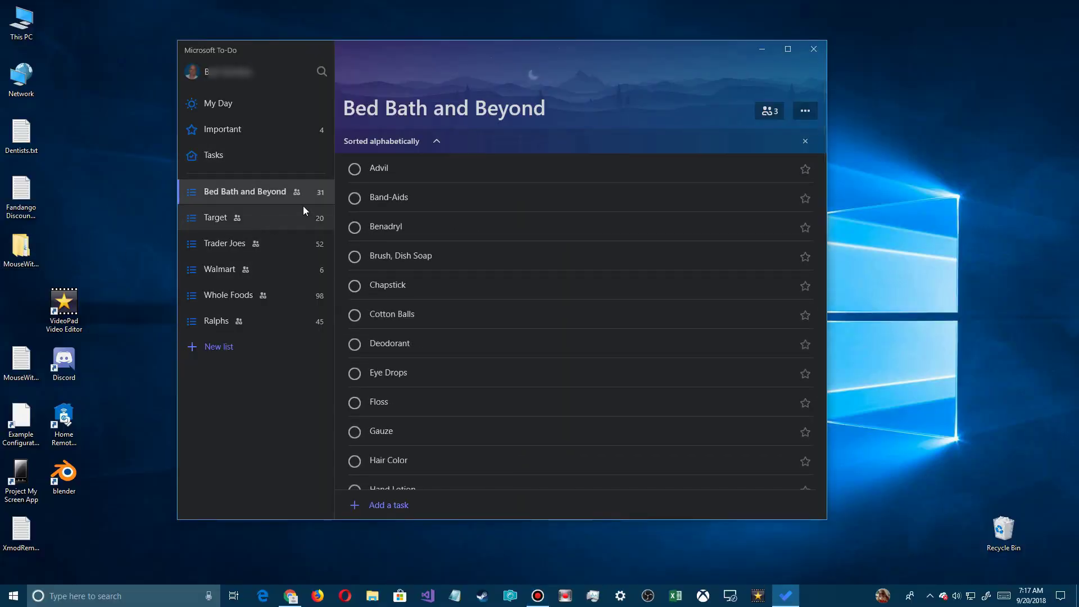
{"action": "left_click", "coordinate": [232, 215]}
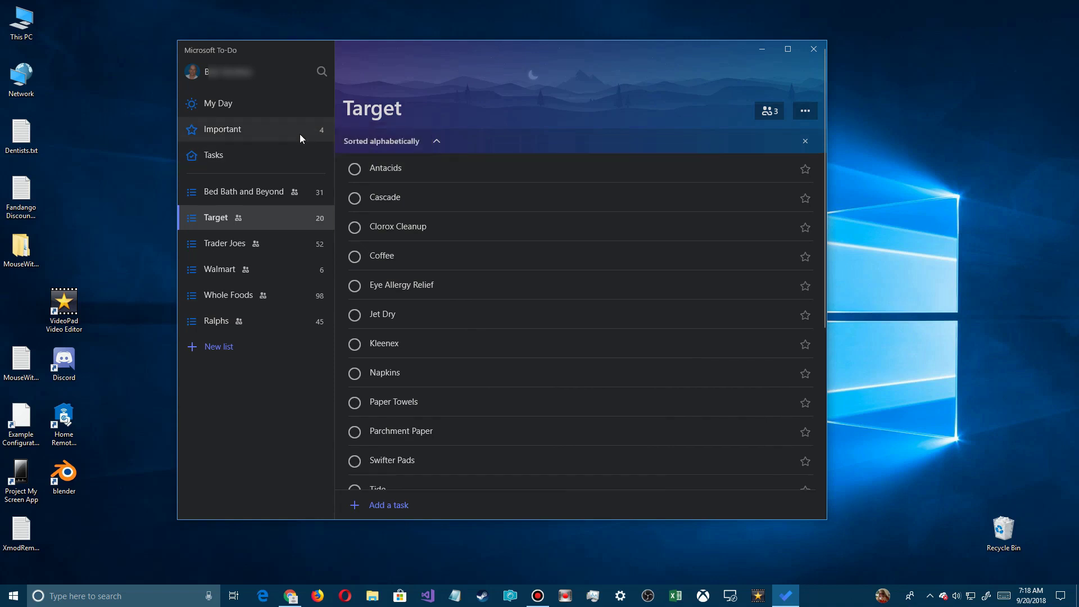
{"action": "left_click", "coordinate": [354, 169]}
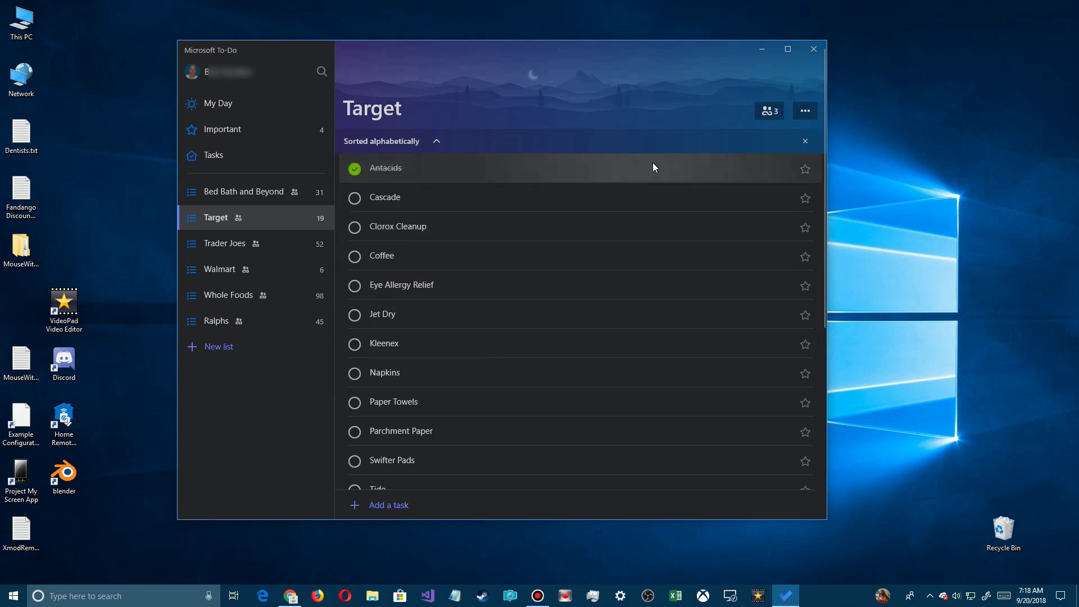
{"action": "left_click", "coordinate": [805, 111]}
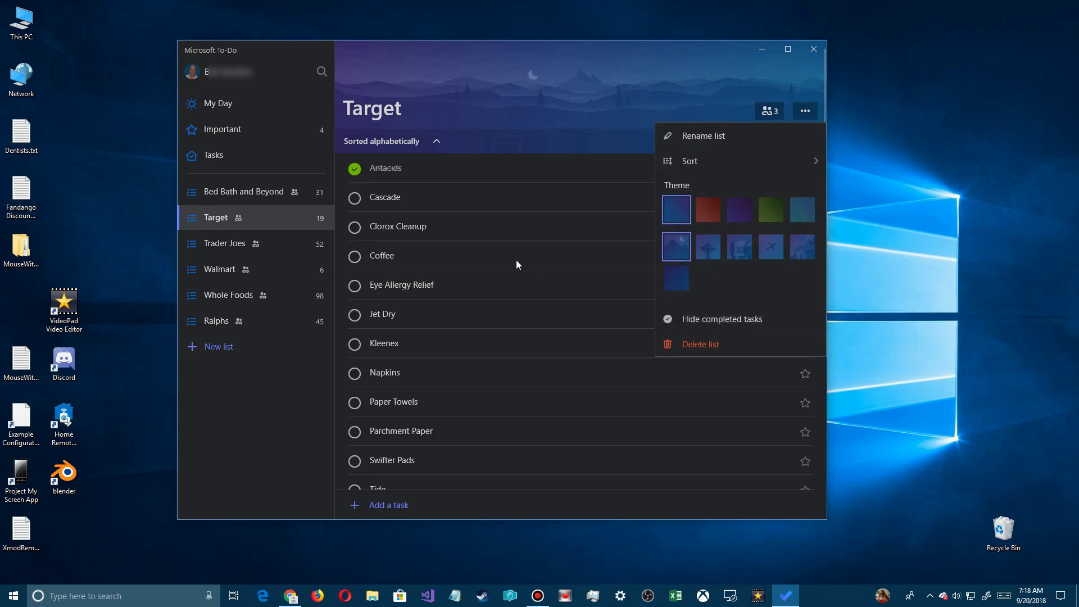
{"action": "left_click", "coordinate": [690, 318]}
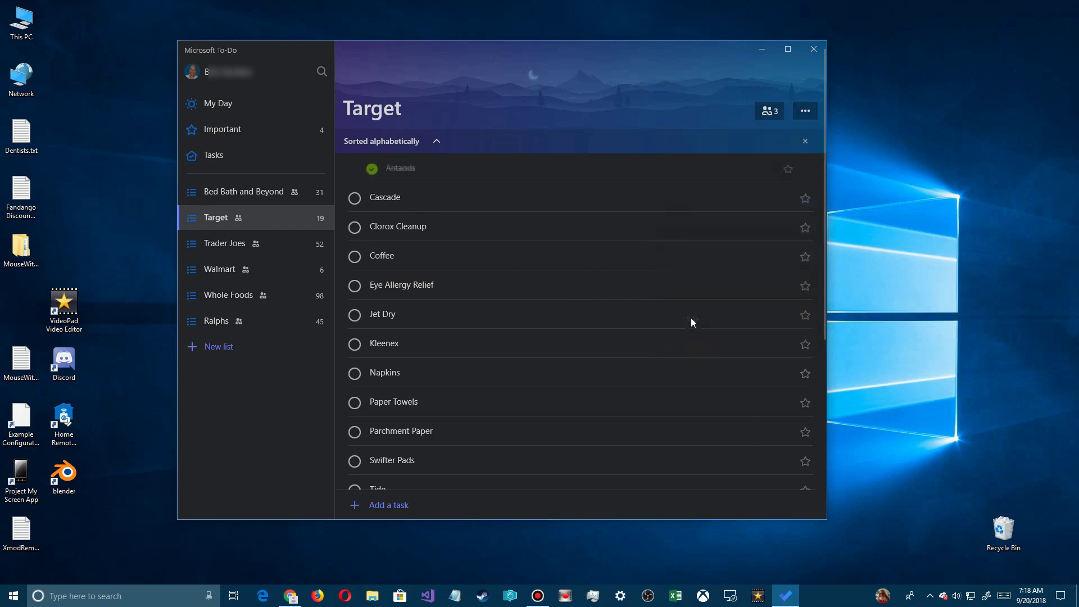
{"action": "left_click", "coordinate": [804, 112]}
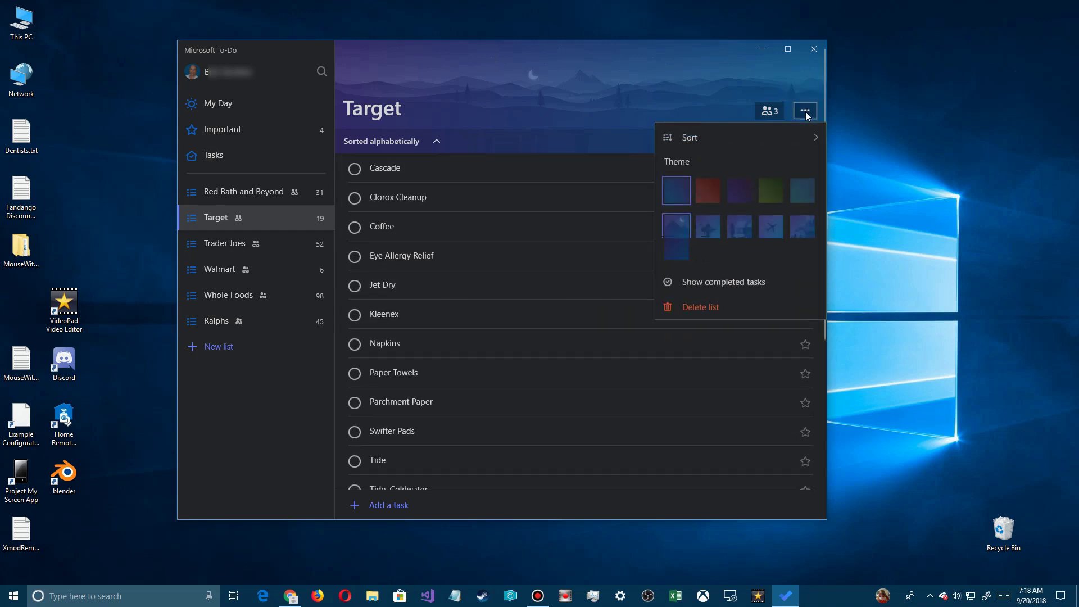
{"action": "left_click", "coordinate": [719, 318]}
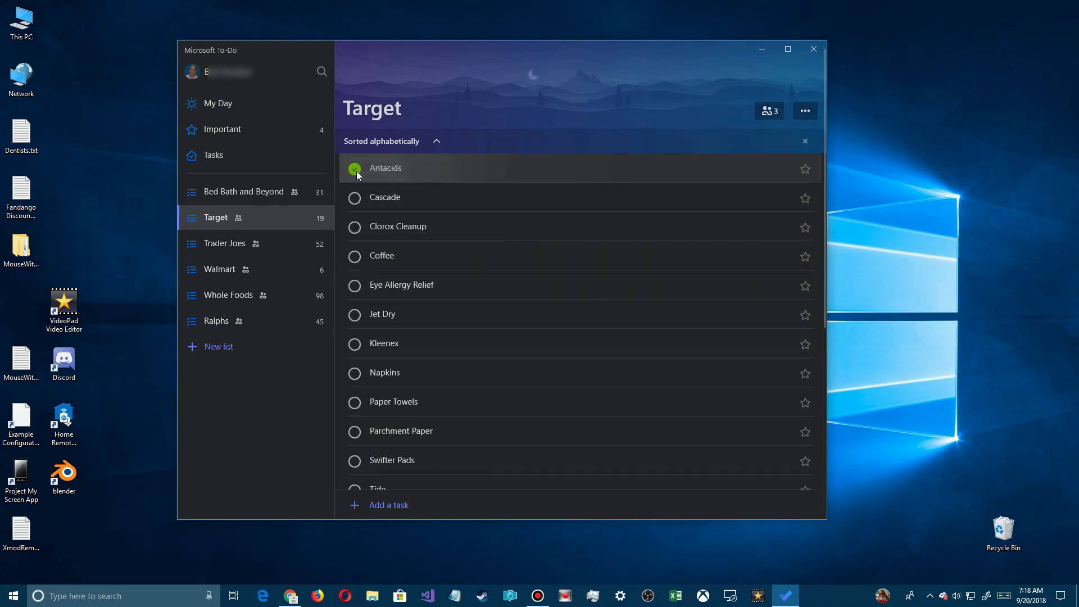
{"action": "left_click", "coordinate": [356, 171]}
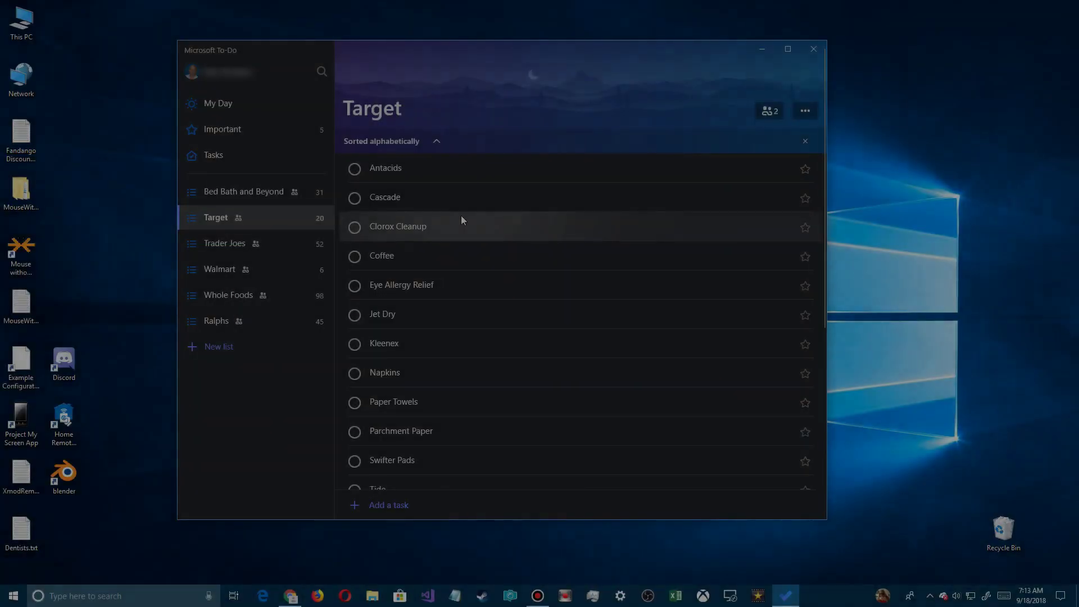
Open the Trader Joes list and scroll through its items
{"action": "scroll", "coordinate": [395, 373], "scroll_direction": "down", "scroll_amount": 4}
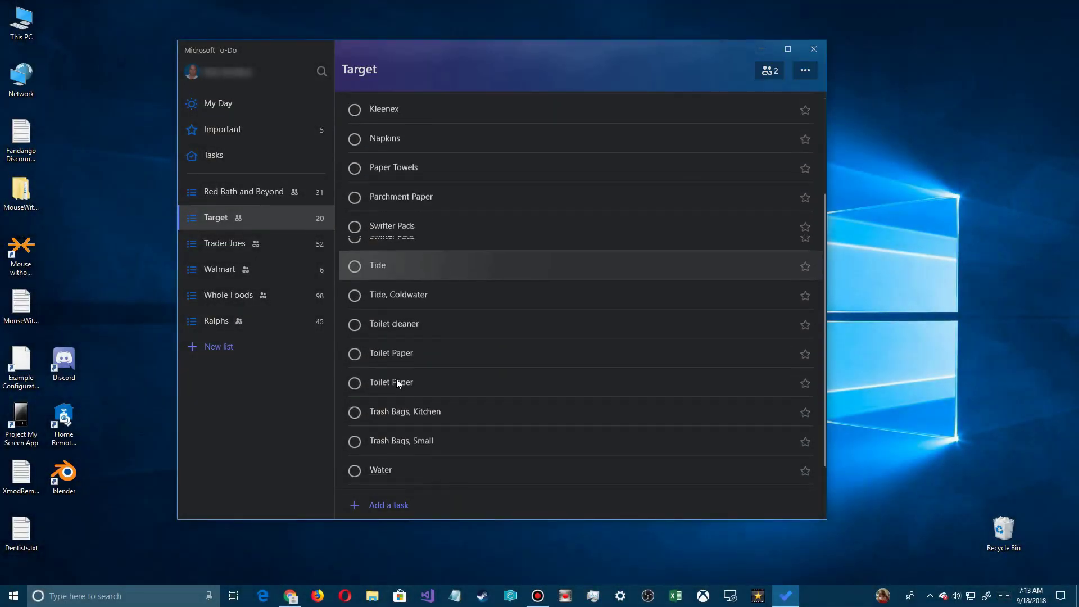
{"action": "left_click", "coordinate": [232, 245]}
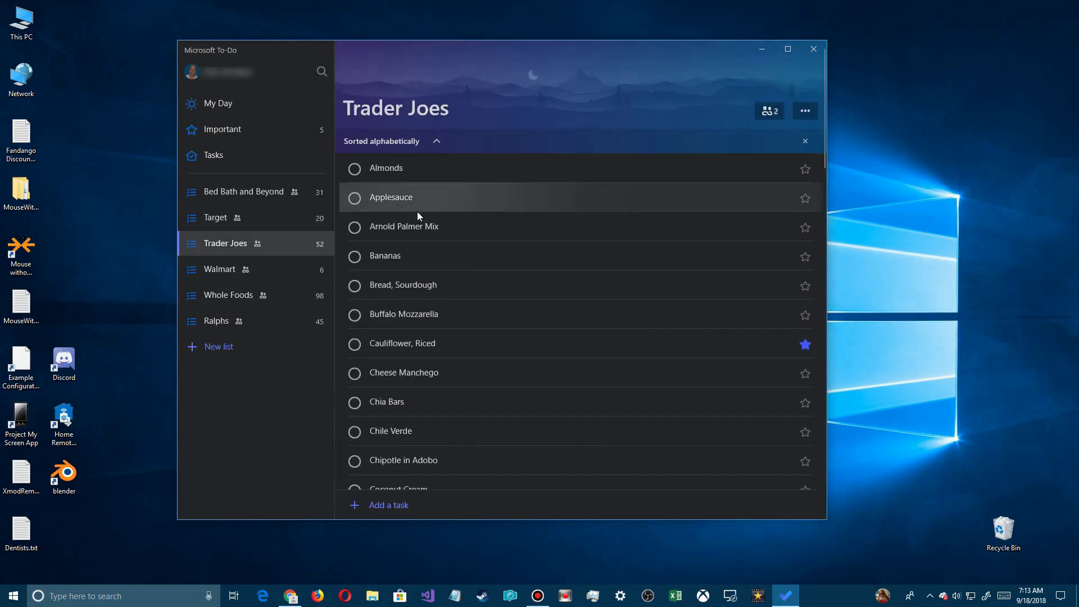
{"action": "scroll", "coordinate": [433, 317], "scroll_direction": "down", "scroll_amount": 5}
{"action": "scroll", "coordinate": [433, 317], "scroll_direction": "up", "scroll_amount": 6}
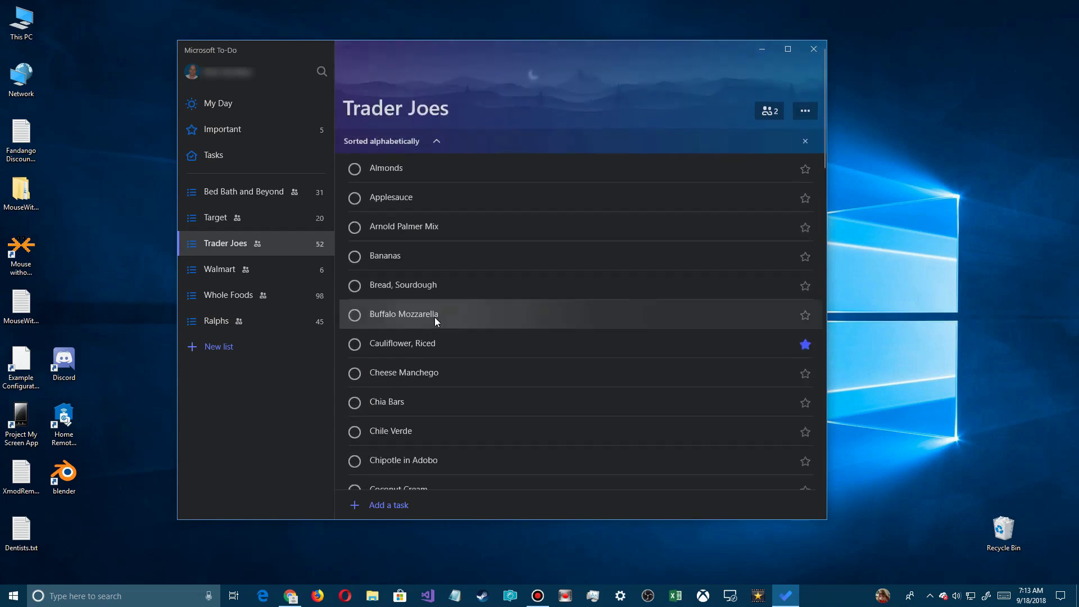
{"action": "scroll", "coordinate": [426, 300], "scroll_direction": "down", "scroll_amount": 7}
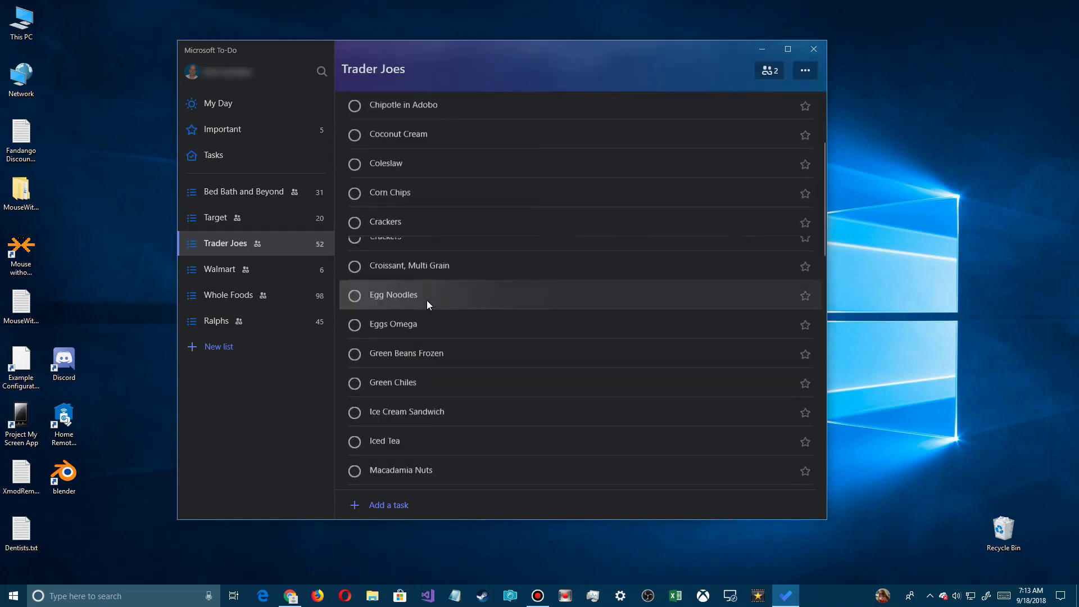
{"action": "scroll", "coordinate": [427, 301], "scroll_direction": "down", "scroll_amount": 10}
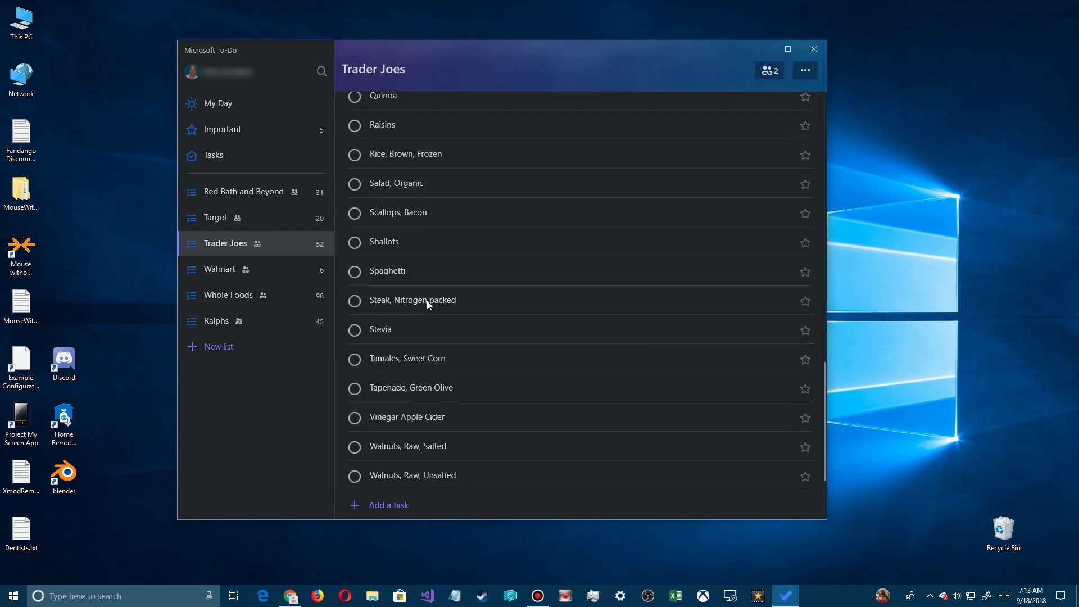
Open Walmart, then Whole Foods, and scroll down the Whole Foods items
{"action": "left_click", "coordinate": [247, 267]}
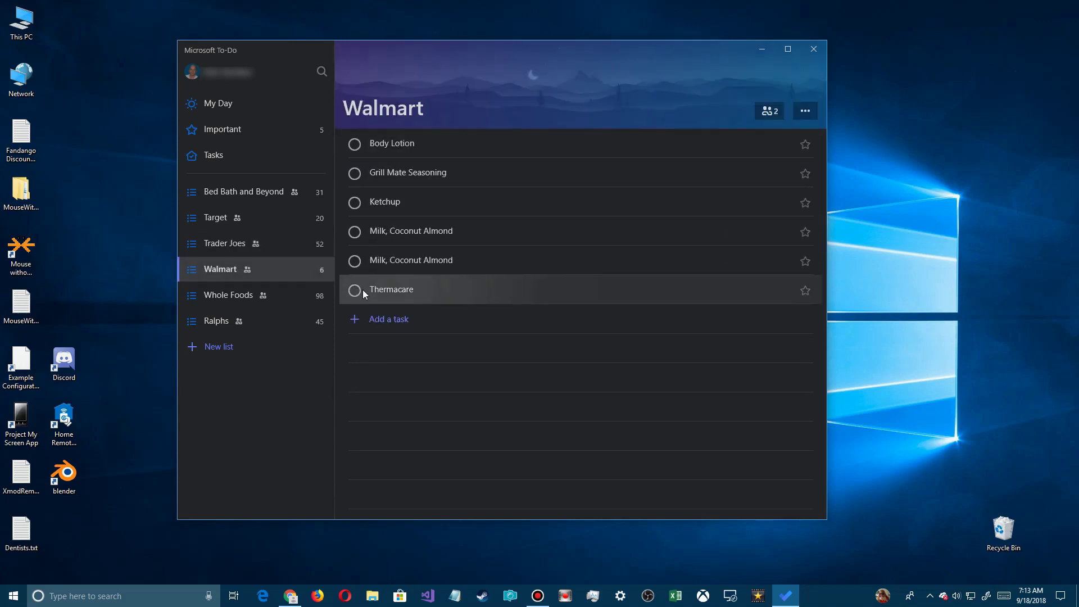
{"action": "left_click", "coordinate": [241, 300]}
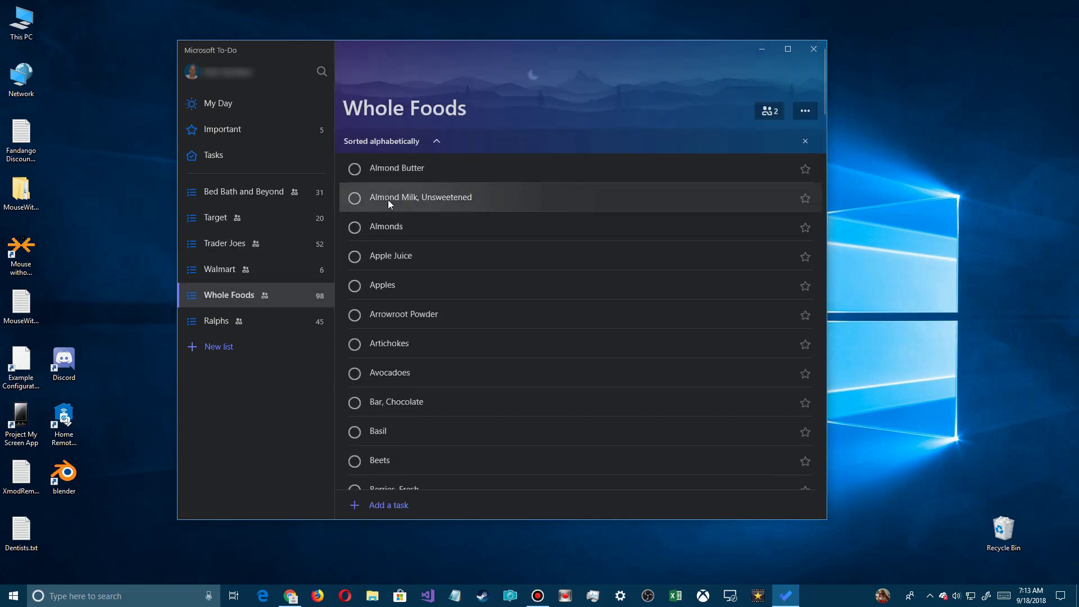
{"action": "scroll", "coordinate": [391, 214], "scroll_direction": "down", "scroll_amount": 3}
{"action": "scroll", "coordinate": [399, 236], "scroll_direction": "down", "scroll_amount": 10}
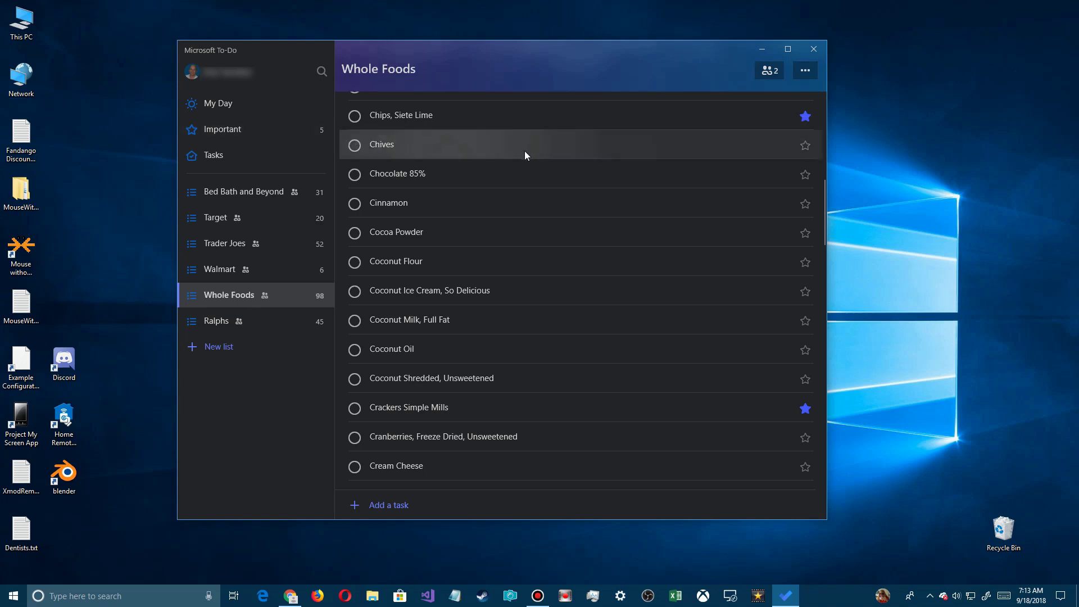
Star and then unstar Chives, and view the Important list
{"action": "left_click", "coordinate": [807, 148]}
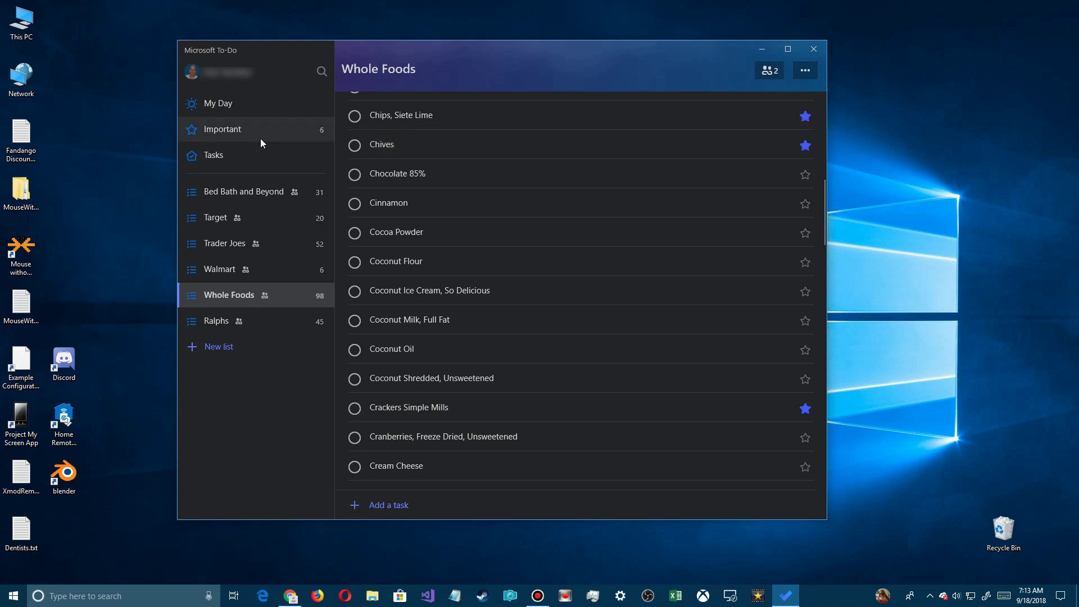
{"action": "left_click", "coordinate": [804, 145]}
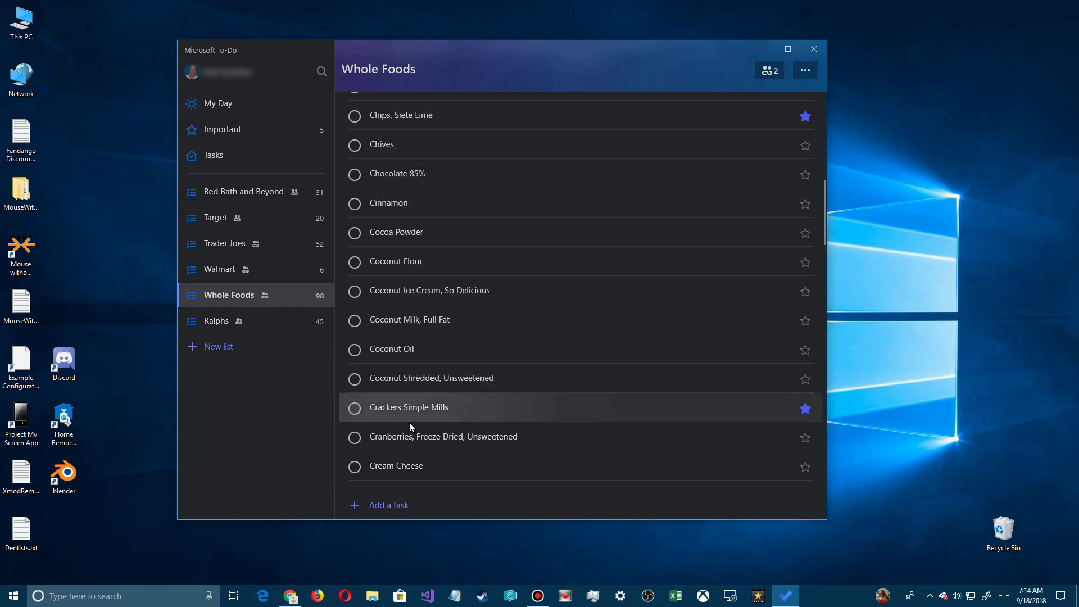
{"action": "left_click", "coordinate": [221, 127]}
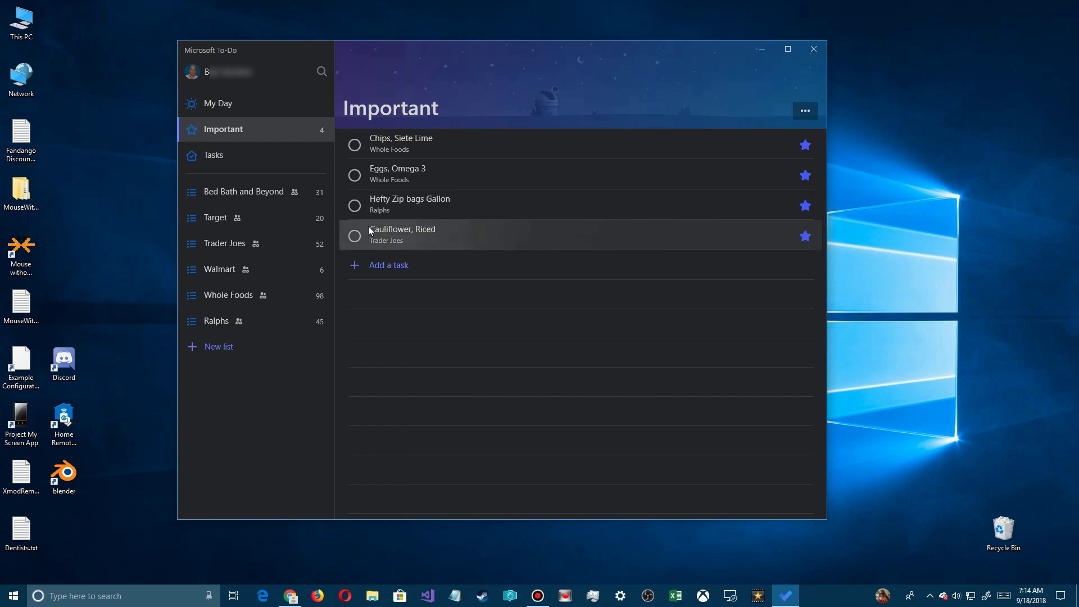
Return to the Whole Foods list and scroll down through its items
{"action": "left_click", "coordinate": [222, 296]}
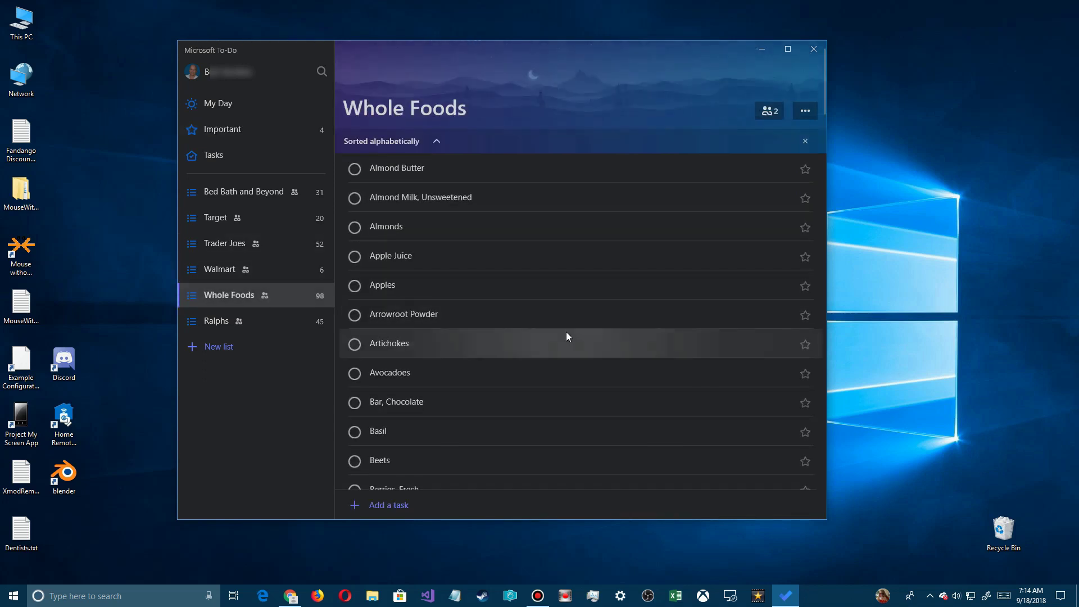
{"action": "scroll", "coordinate": [566, 336], "scroll_direction": "down", "scroll_amount": 5}
{"action": "scroll", "coordinate": [568, 336], "scroll_direction": "down", "scroll_amount": 3}
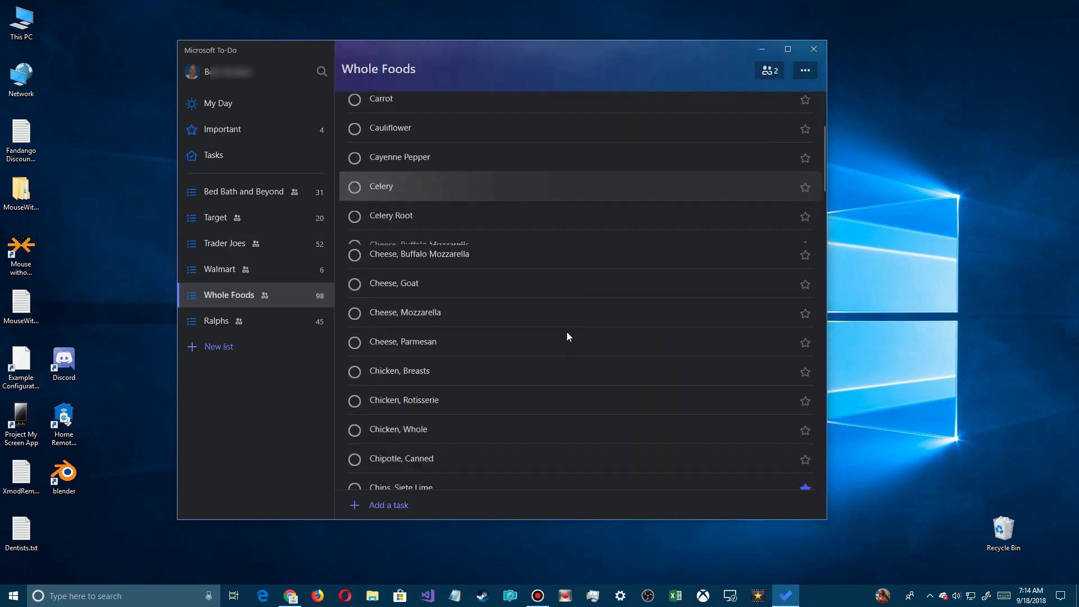
{"action": "scroll", "coordinate": [567, 333], "scroll_direction": "down", "scroll_amount": 3}
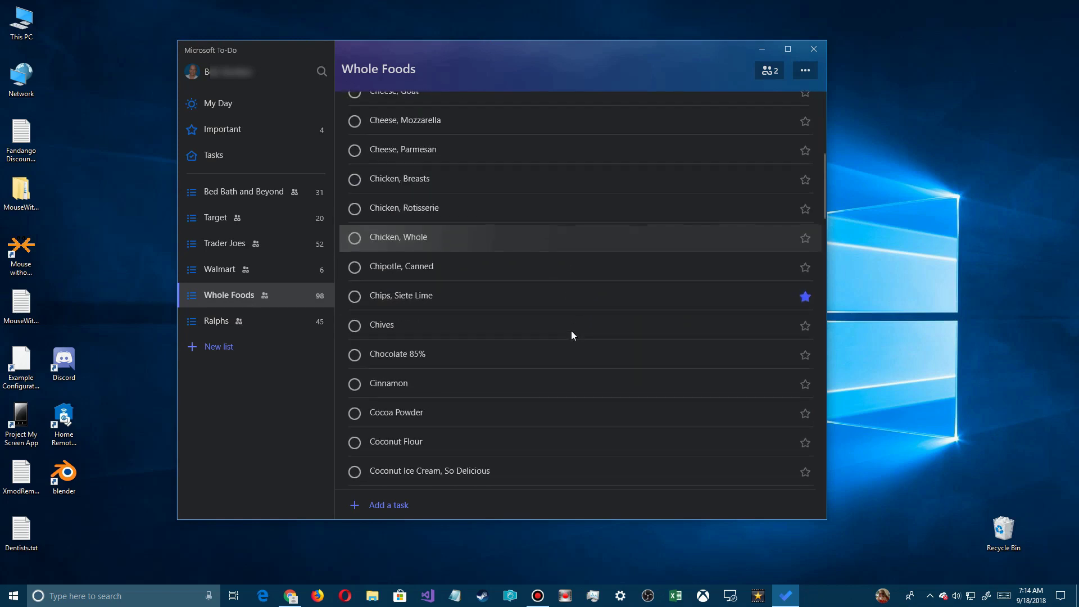
{"action": "scroll", "coordinate": [571, 332], "scroll_direction": "down", "scroll_amount": 3}
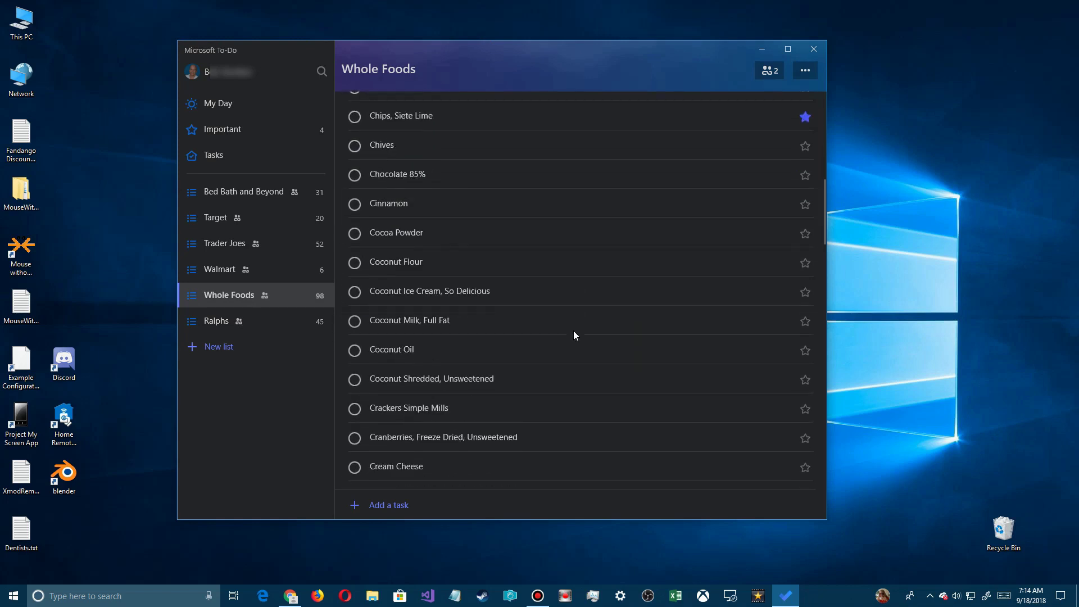
{"action": "scroll", "coordinate": [573, 335], "scroll_direction": "down", "scroll_amount": 3}
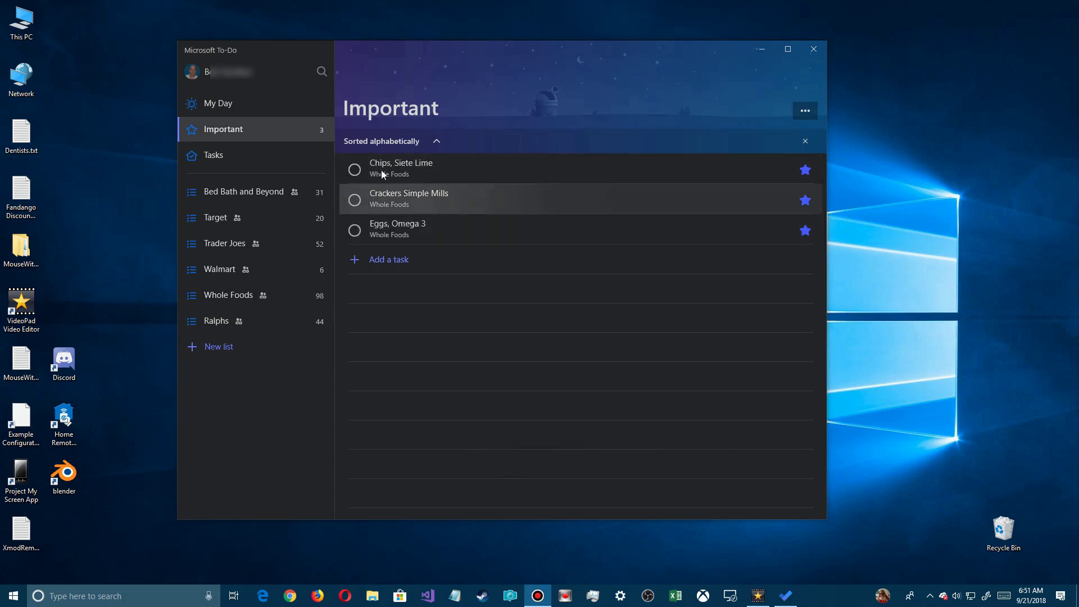
Search for 'Chick', star Chicken, Rotisserie and Chicken, Breasts, and check the Important list
{"action": "left_click", "coordinate": [322, 73]}
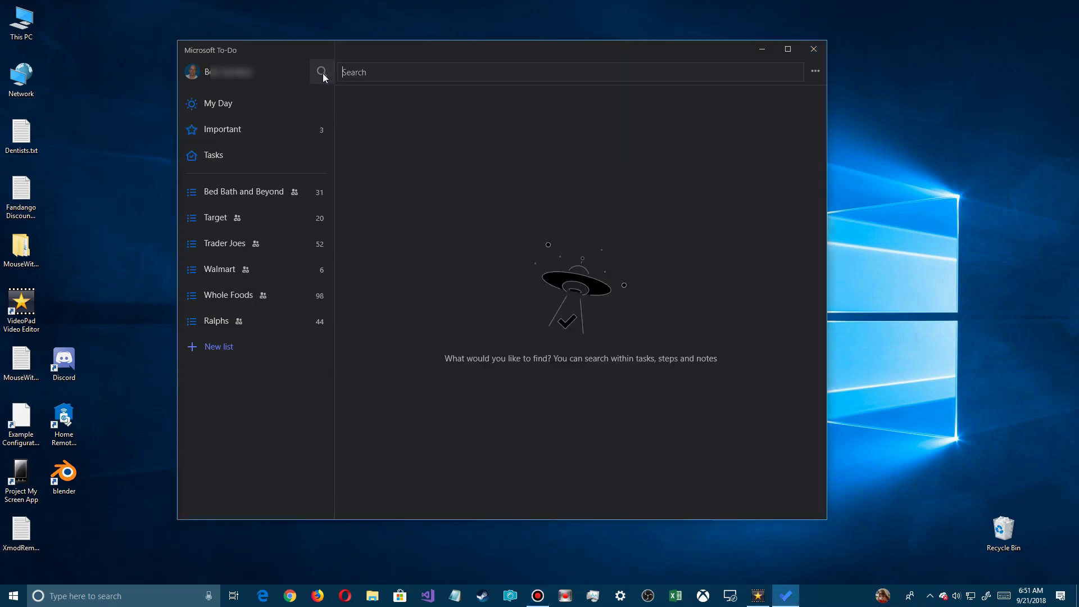
{"action": "type", "text": "Chy"}
{"action": "key", "text": "BackSpace"}
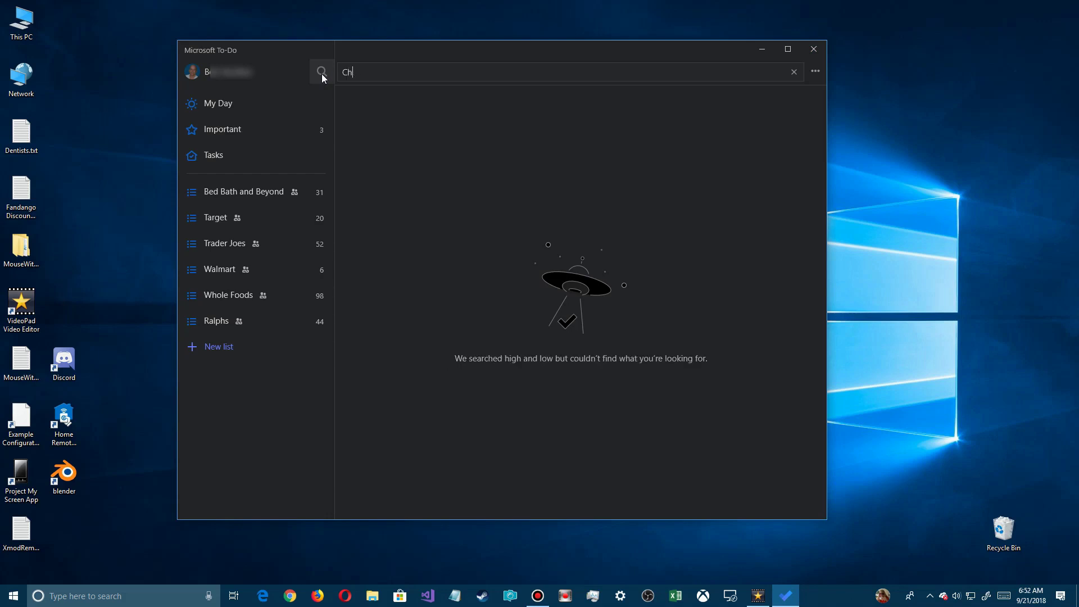
{"action": "type", "text": "ick"}
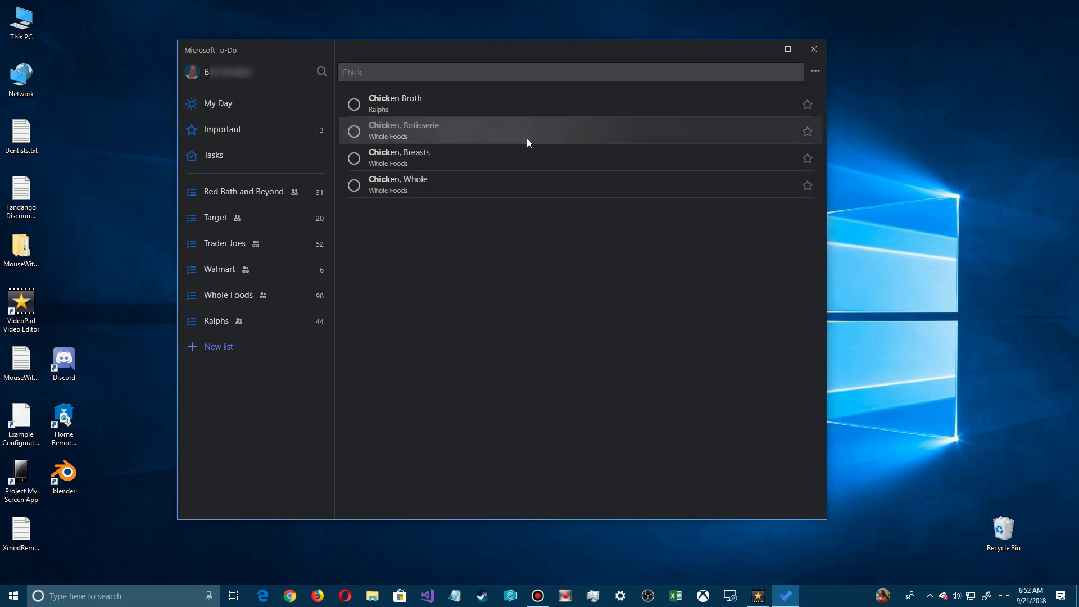
{"action": "left_click", "coordinate": [807, 132]}
{"action": "left_click", "coordinate": [807, 158]}
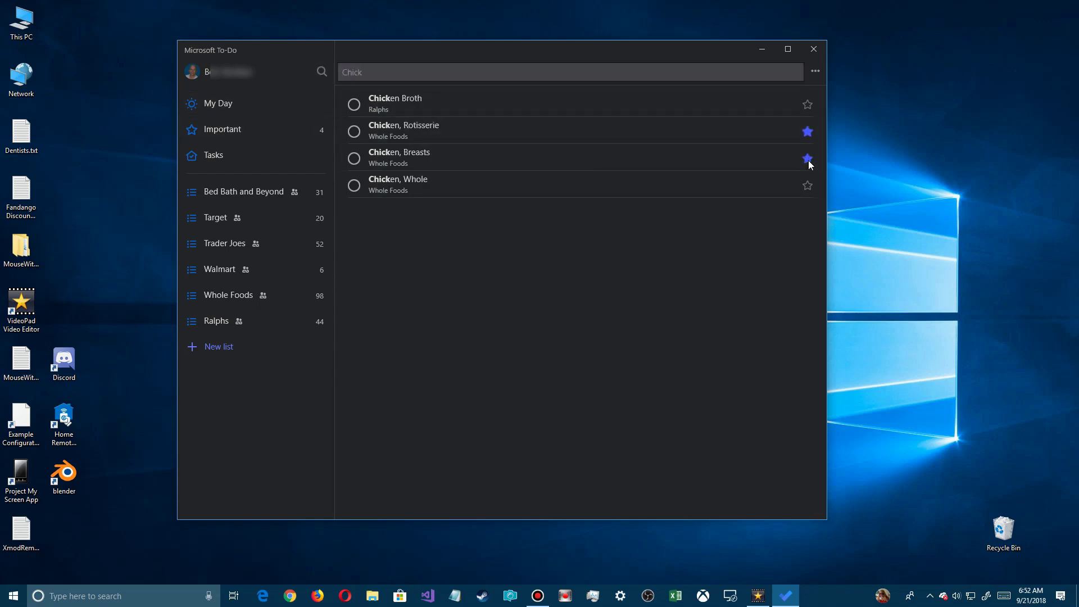
{"action": "left_click", "coordinate": [211, 134]}
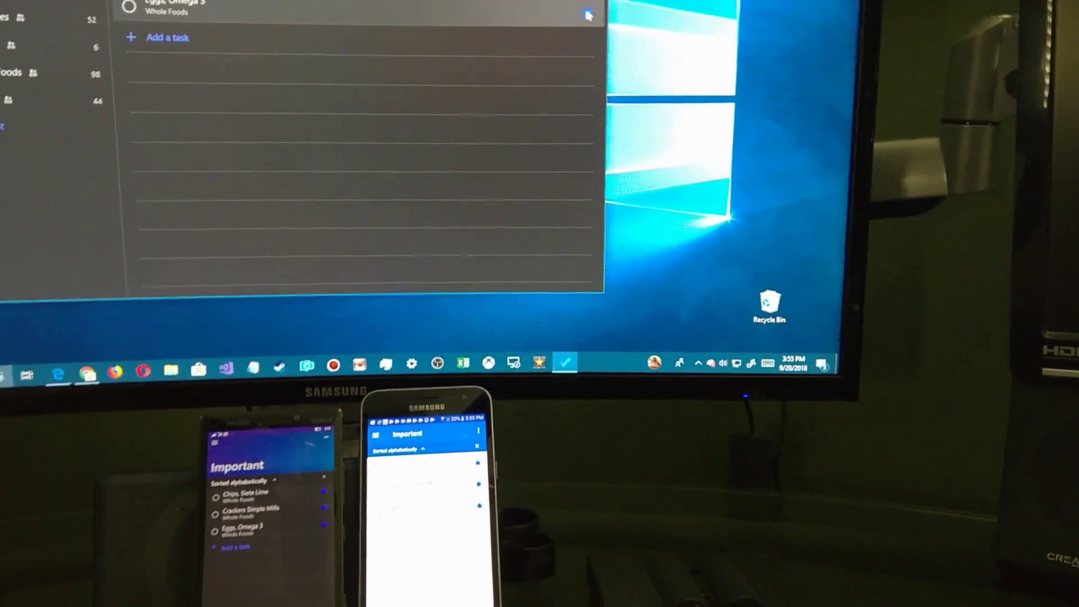
Unstar Eggs, Omega 3, then show the store lists on the Android phone
{"action": "left_click", "coordinate": [588, 13]}
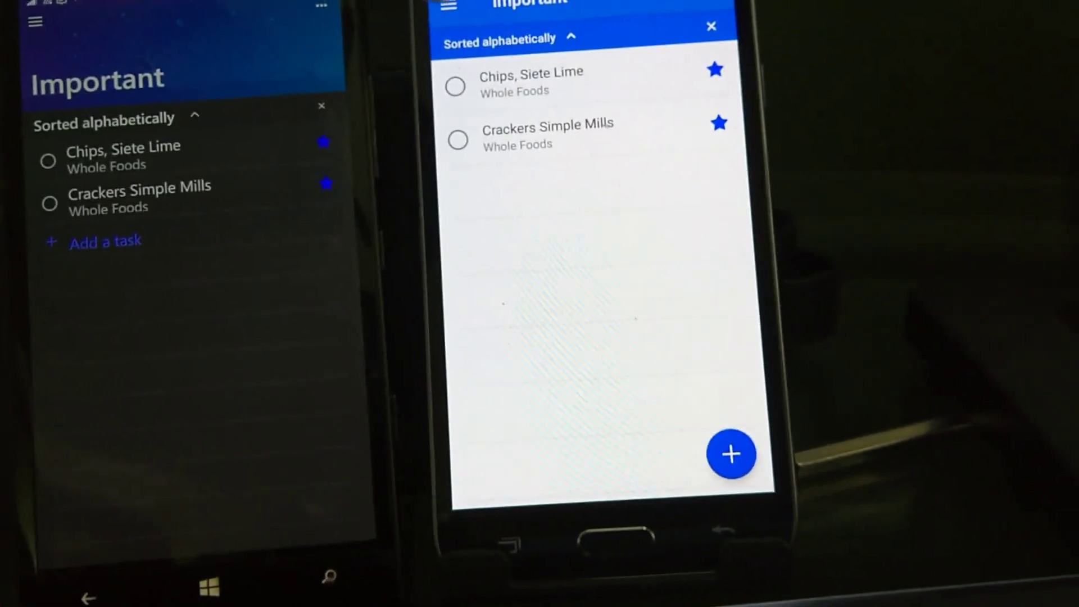
{"action": "left_click", "coordinate": [448, 5]}
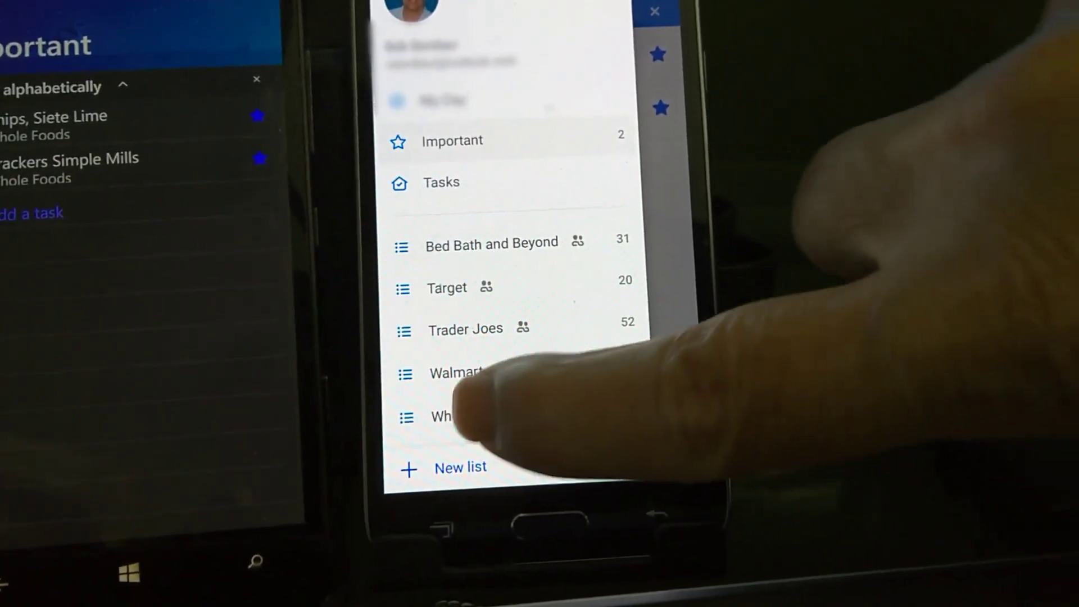
Open the Whole Foods list on the Android phone, sorted alphabetically from Almond Butter
{"action": "left_click", "coordinate": [449, 416]}
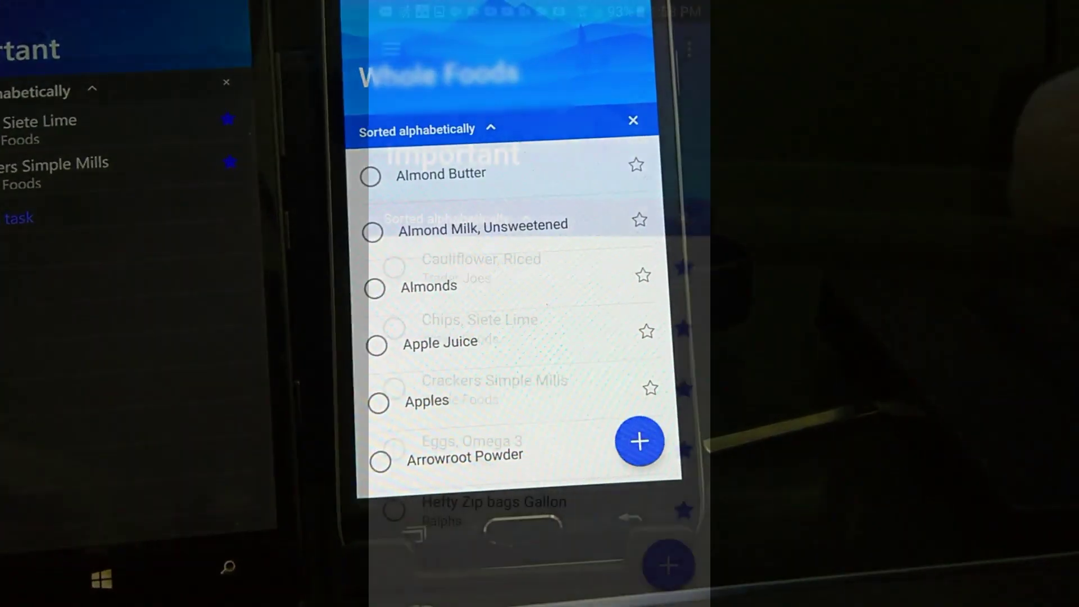